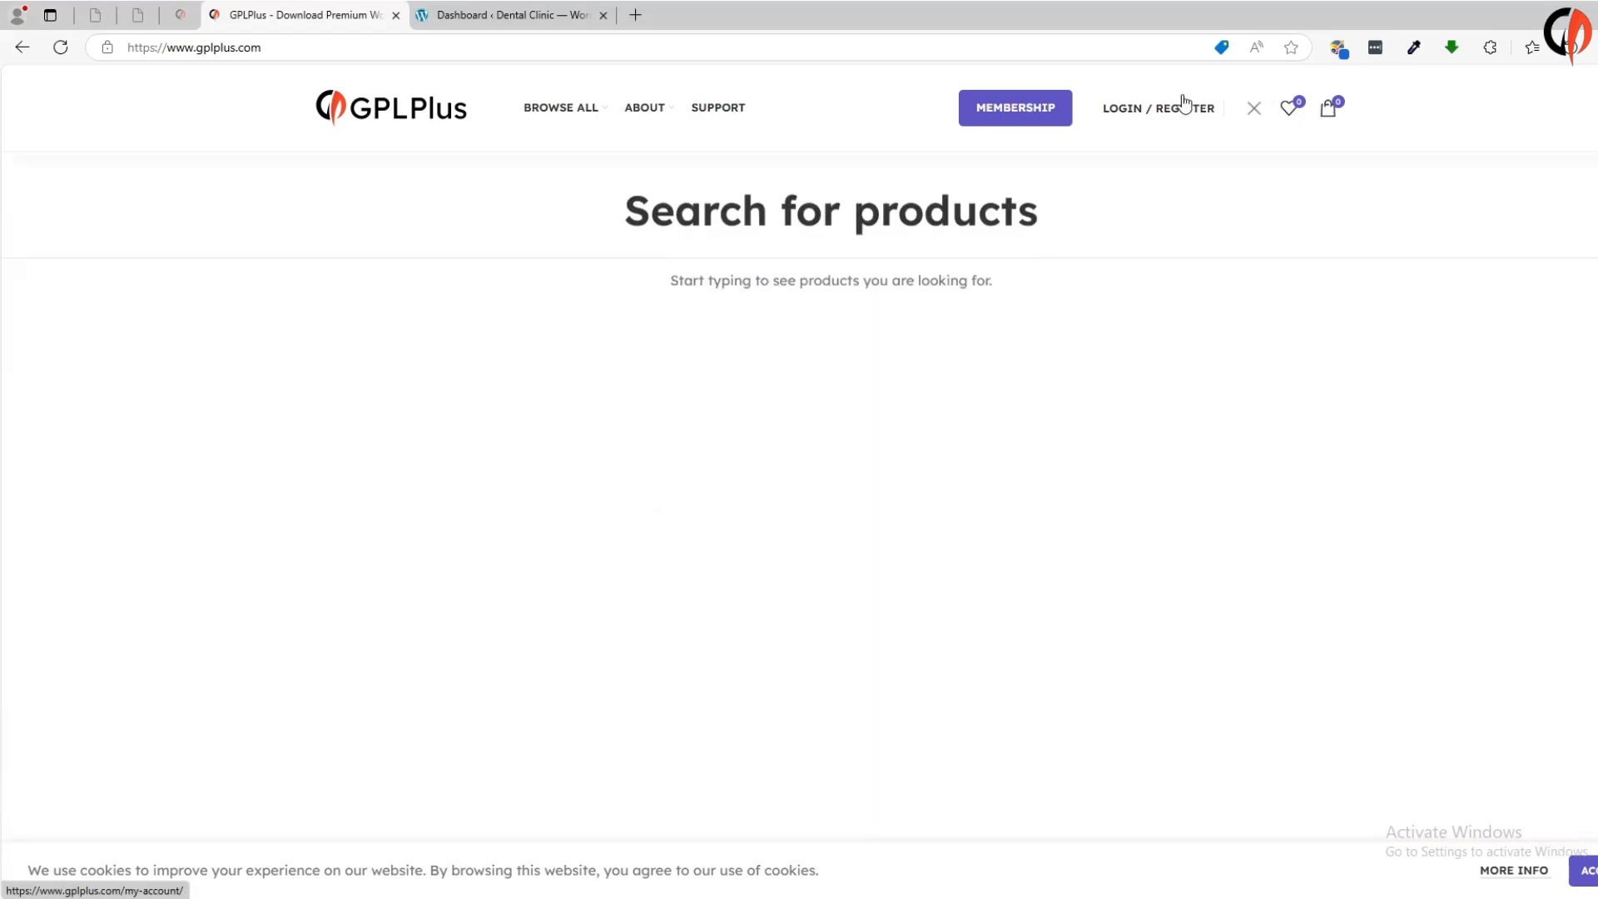
Search the GPLPlus store for "Flyweb" and open the Flyweb – Web Design Agency WordPress Theme product page
type("Flyweb")
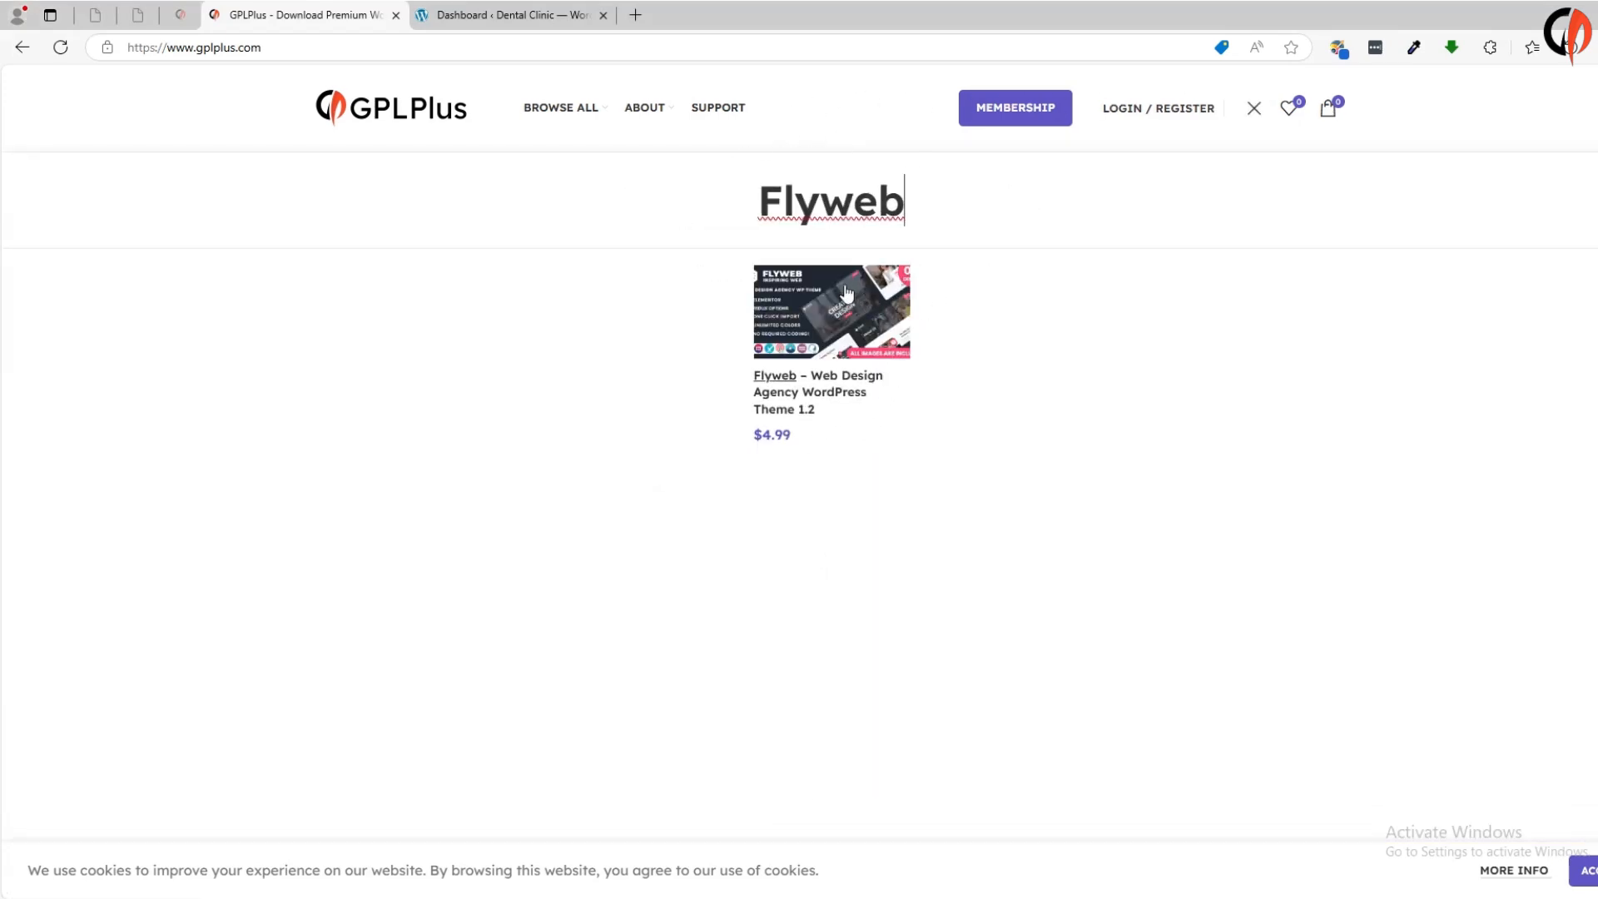
left_click(836, 333)
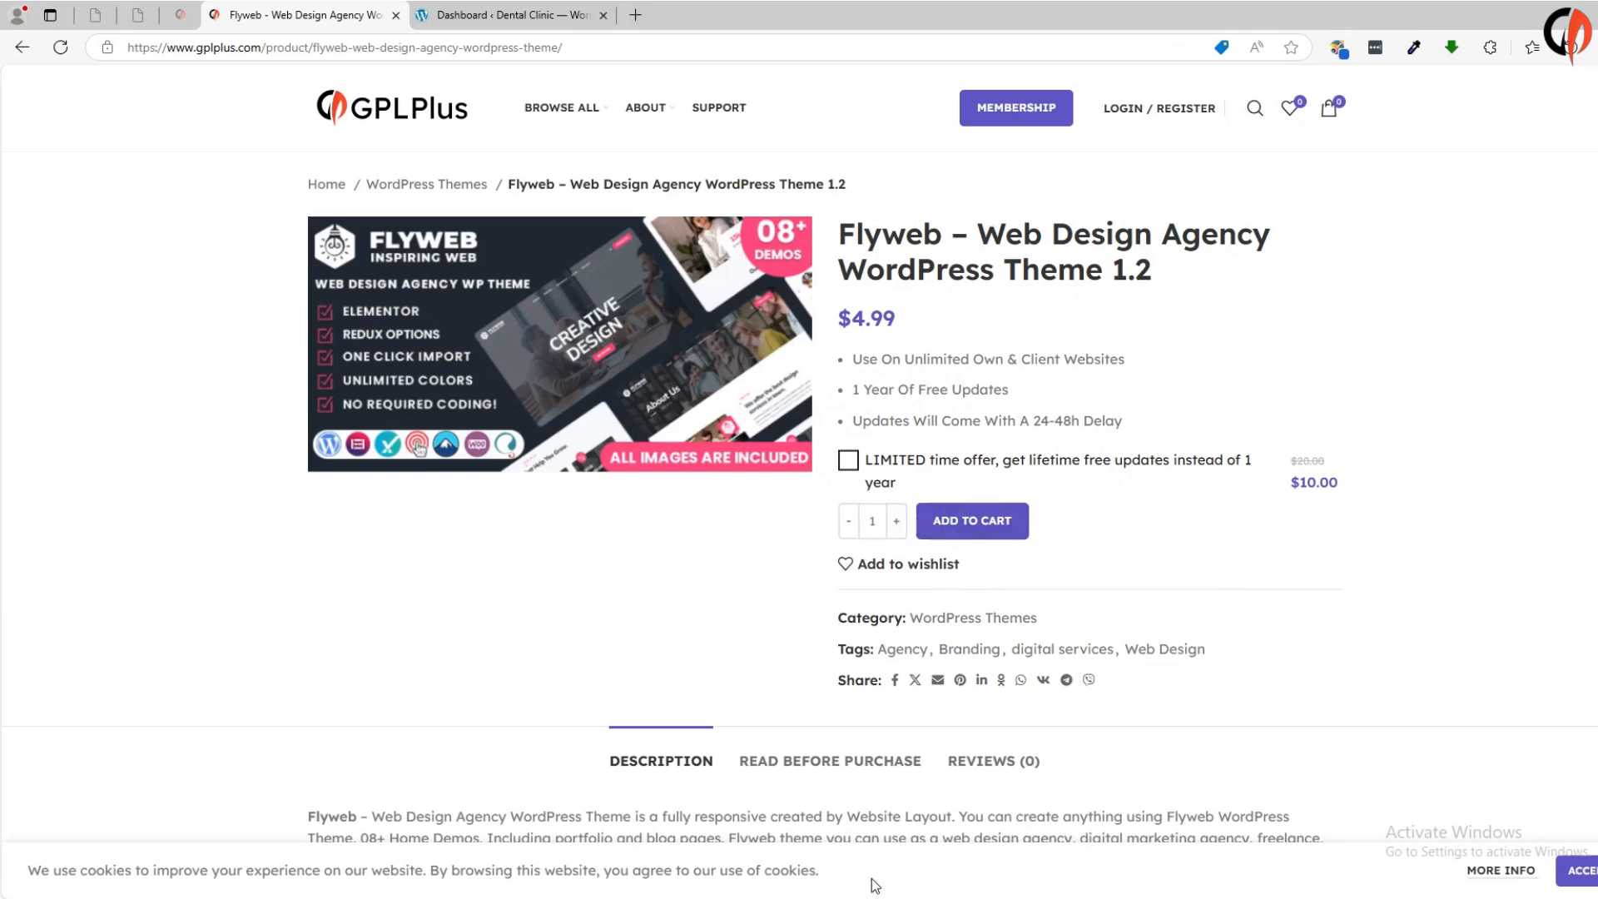
Extract the CC-flyweb-v1.2 archive on the Desktop in File Explorer and open the extracted flyweb_package folder
key("alt+Tab")
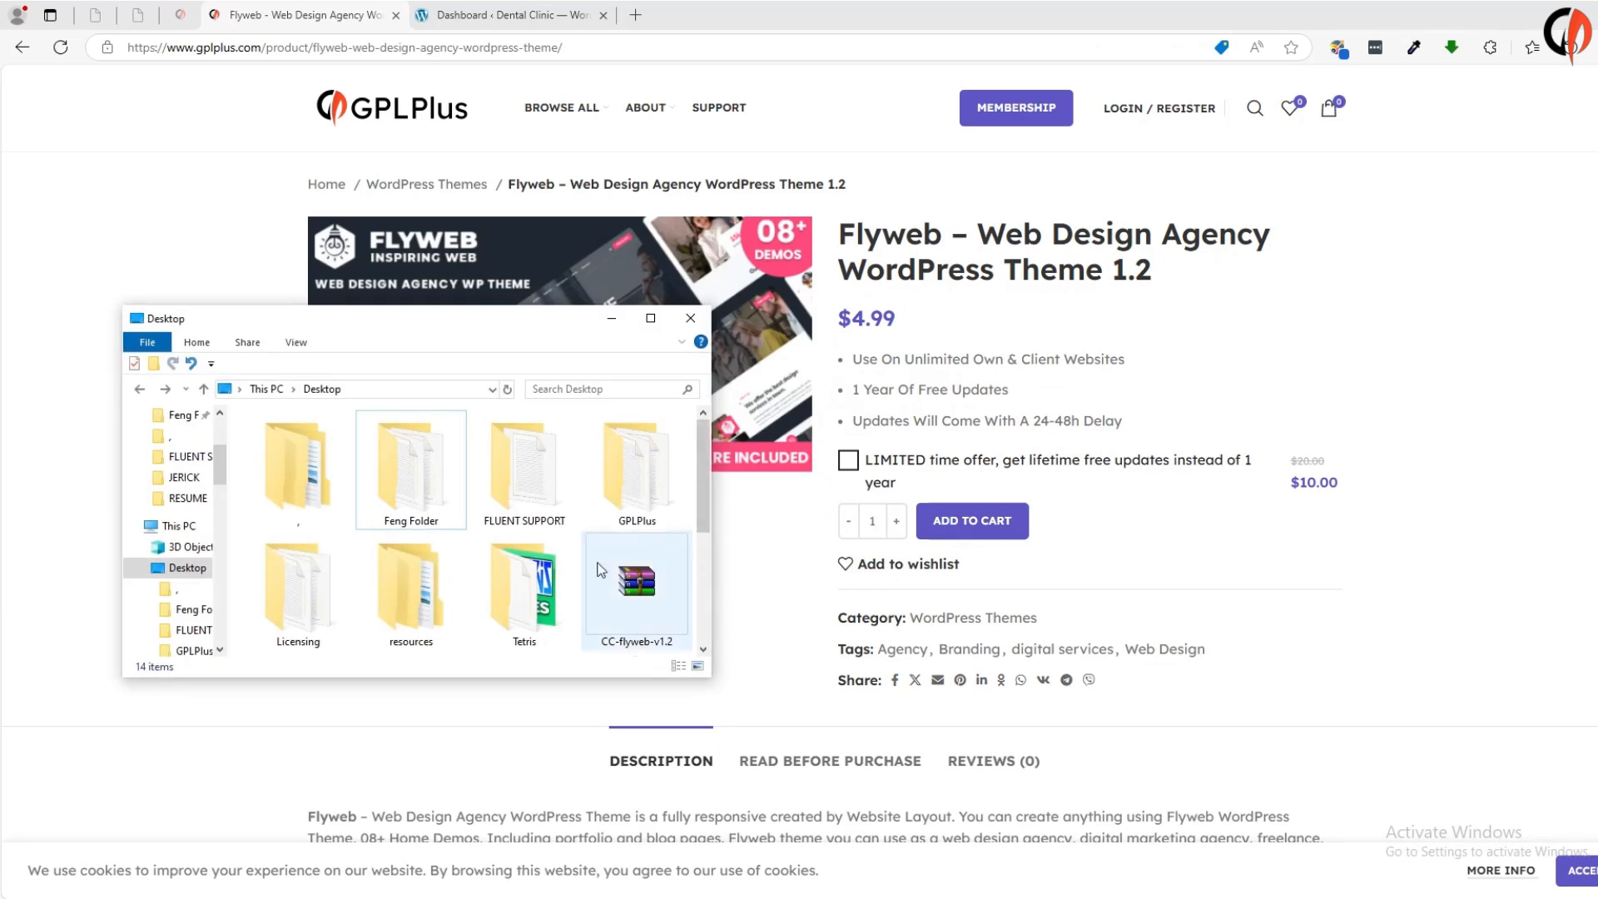
right_click(648, 604)
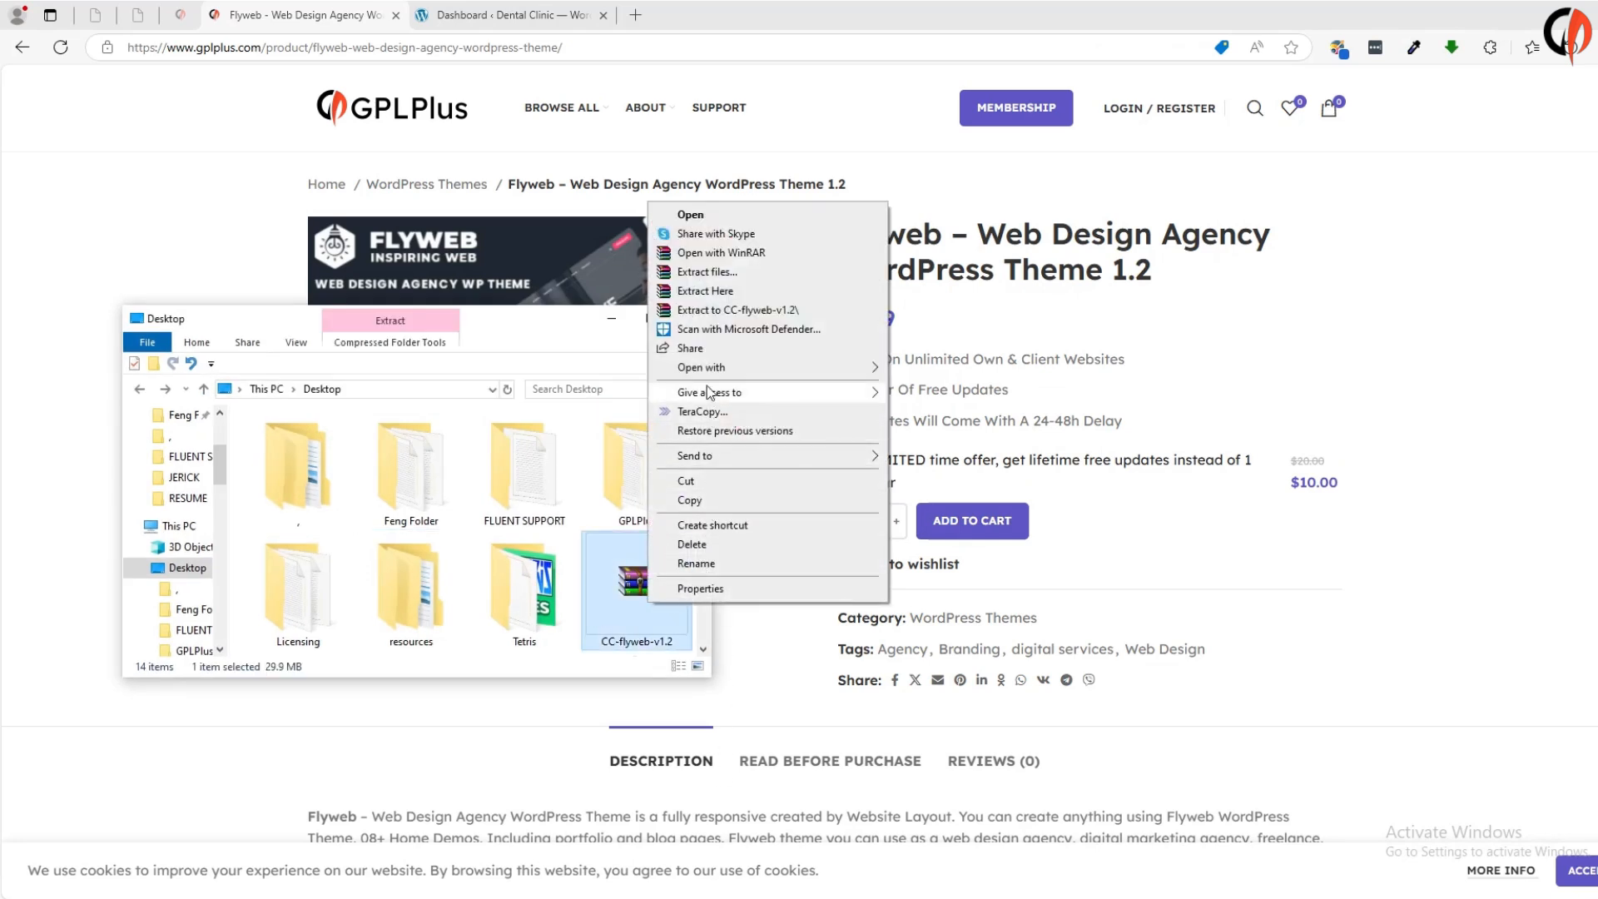
left_click(706, 272)
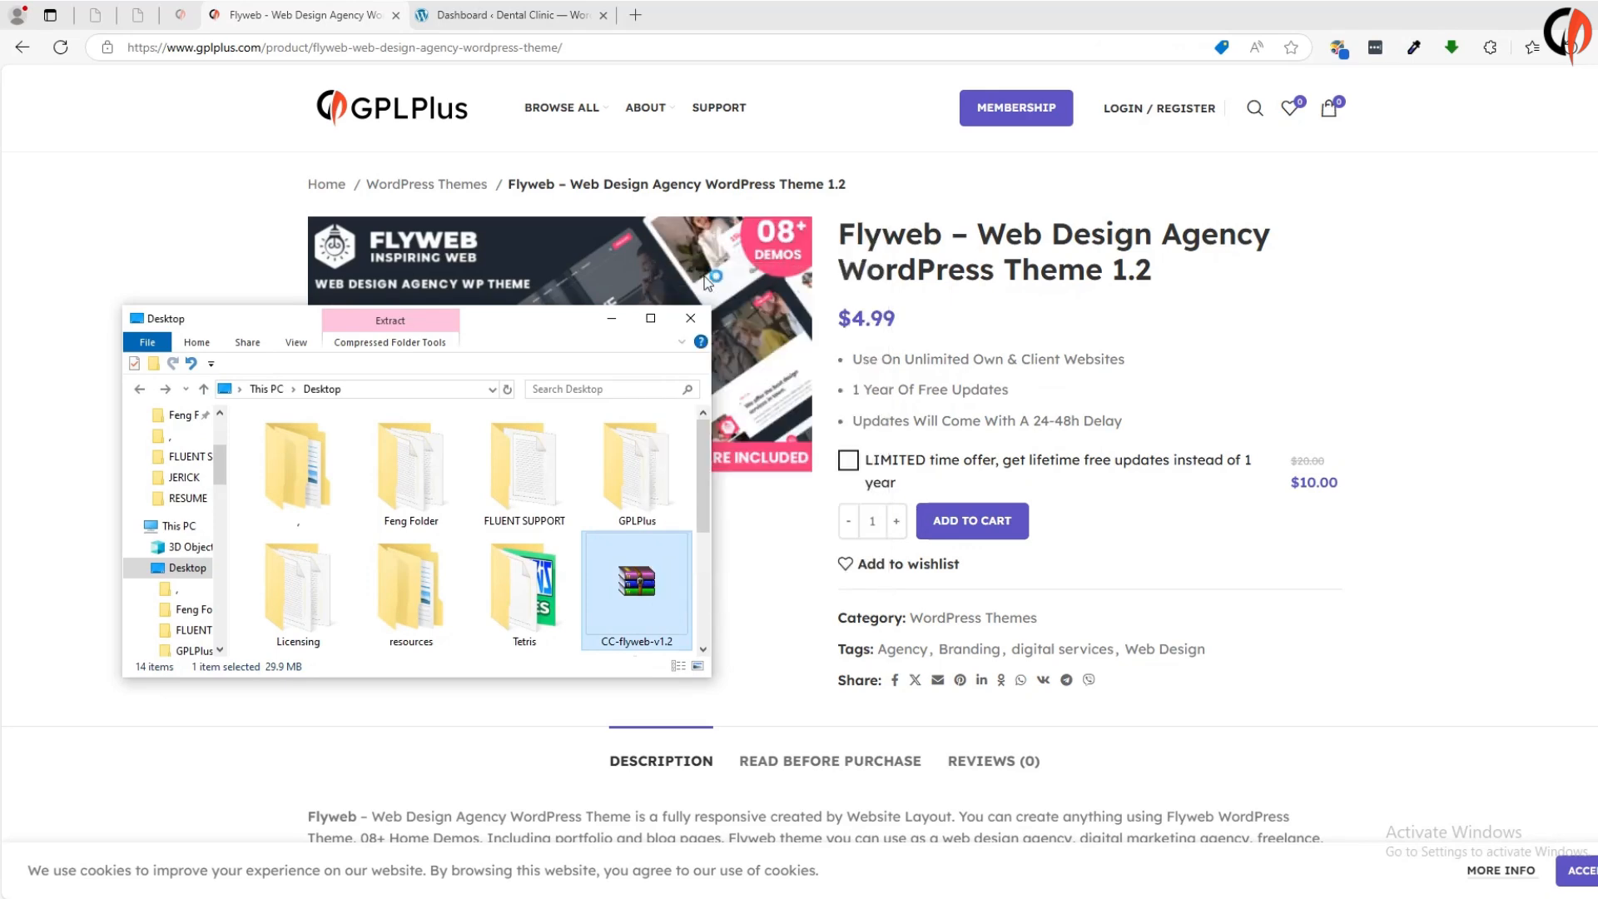
left_click(882, 638)
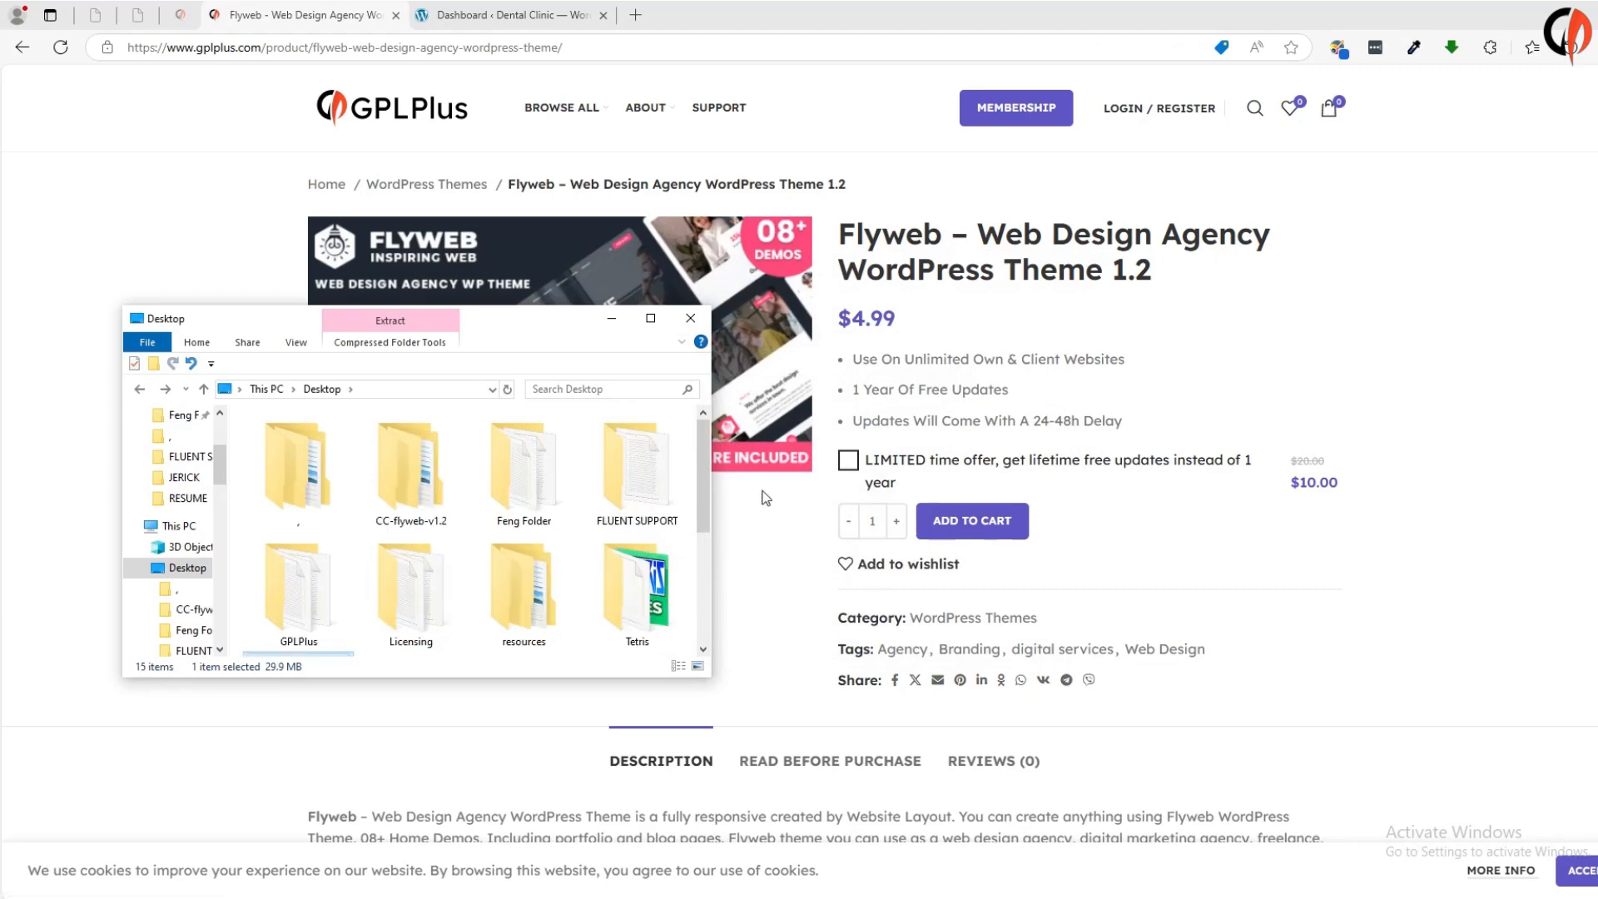
double_click(408, 472)
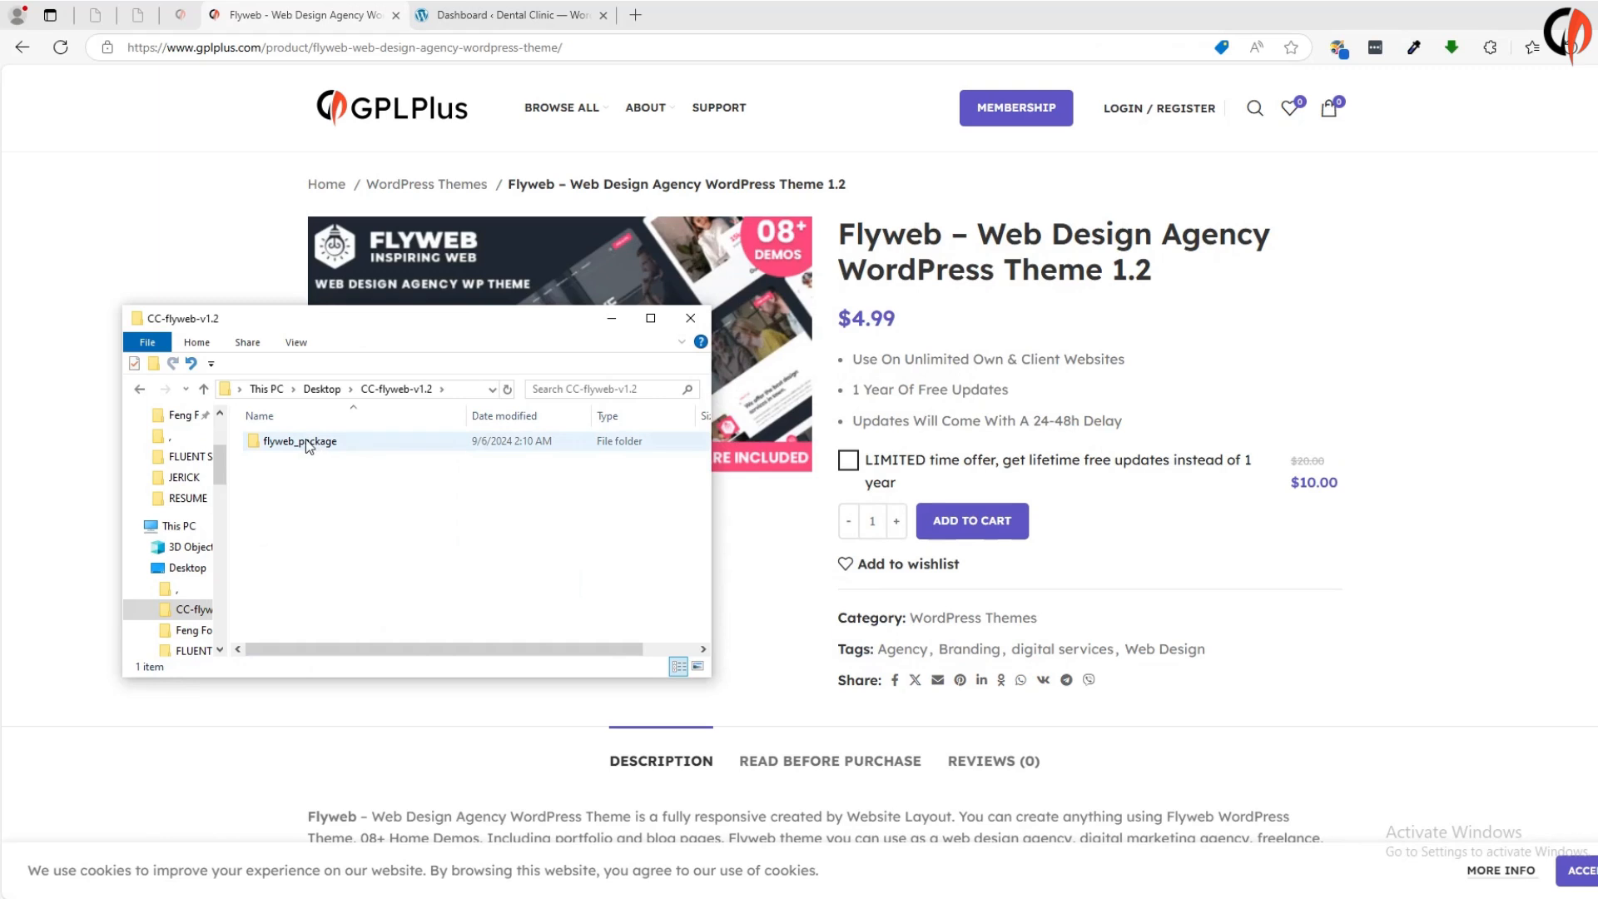
double_click(306, 441)
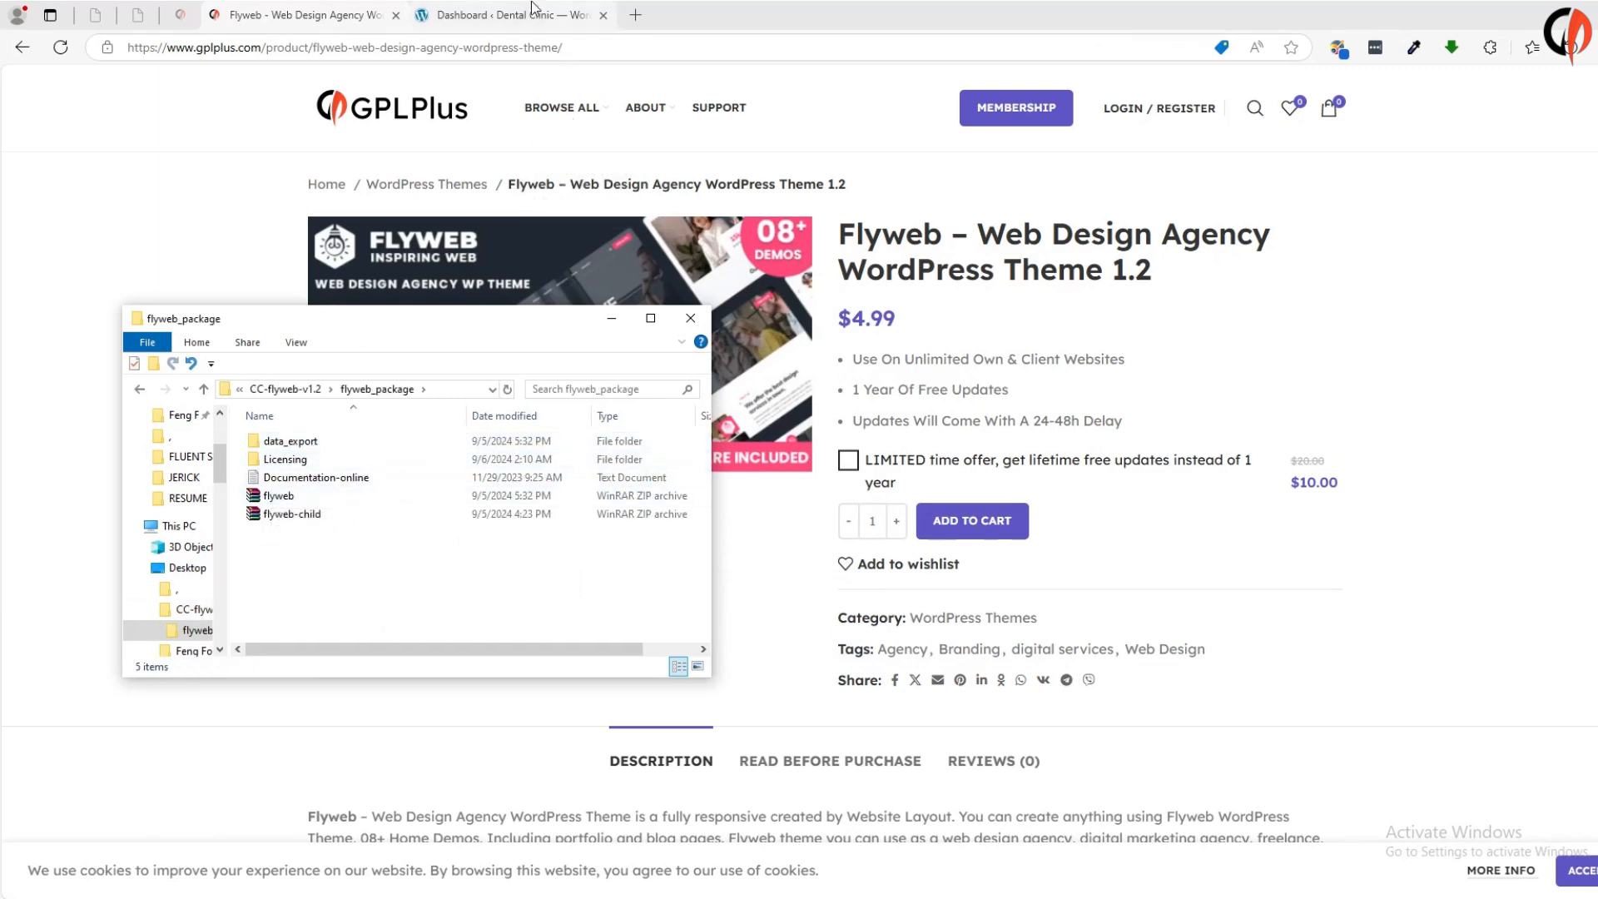
Switch to the WordPress dashboard in the browser and open the form for uploading a new theme
left_click(507, 15)
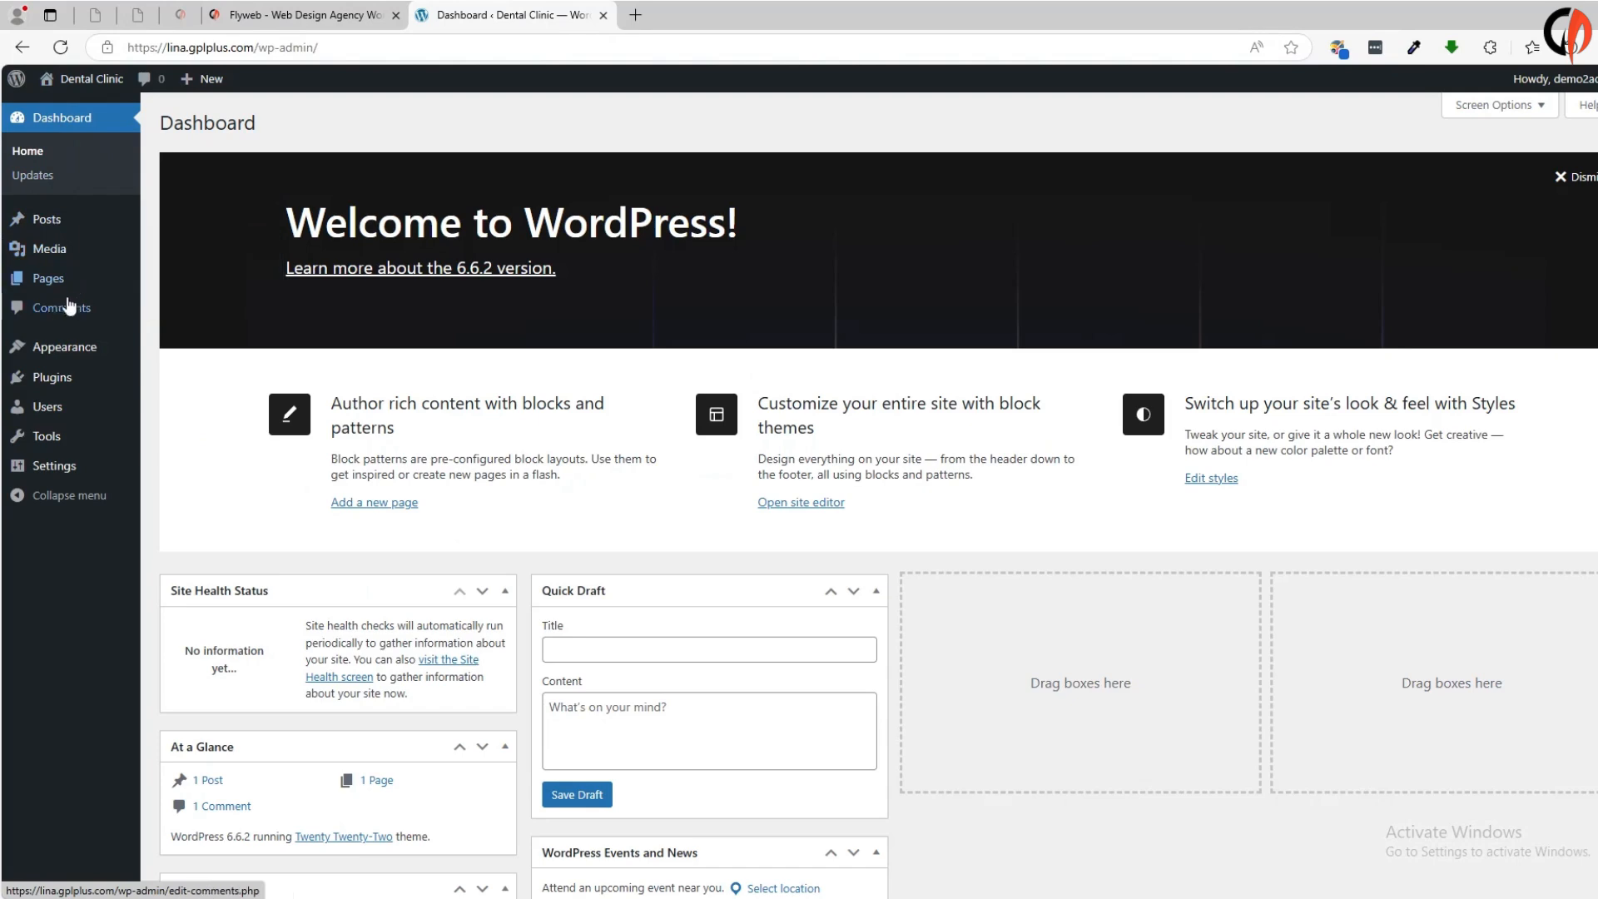
mouse_move(60, 348)
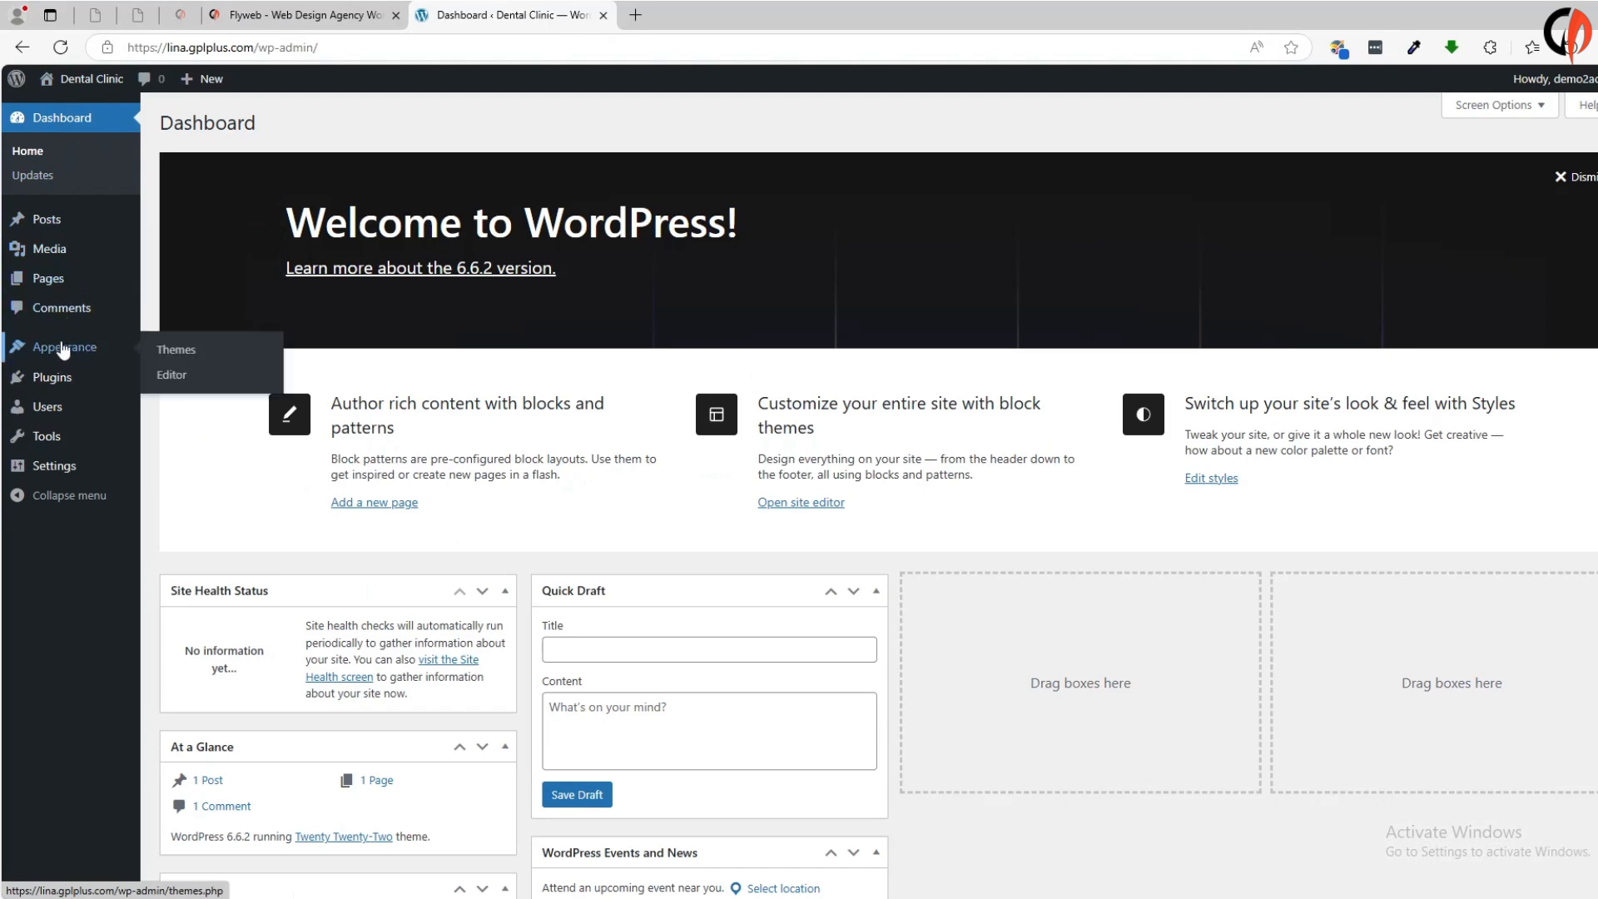
left_click(175, 358)
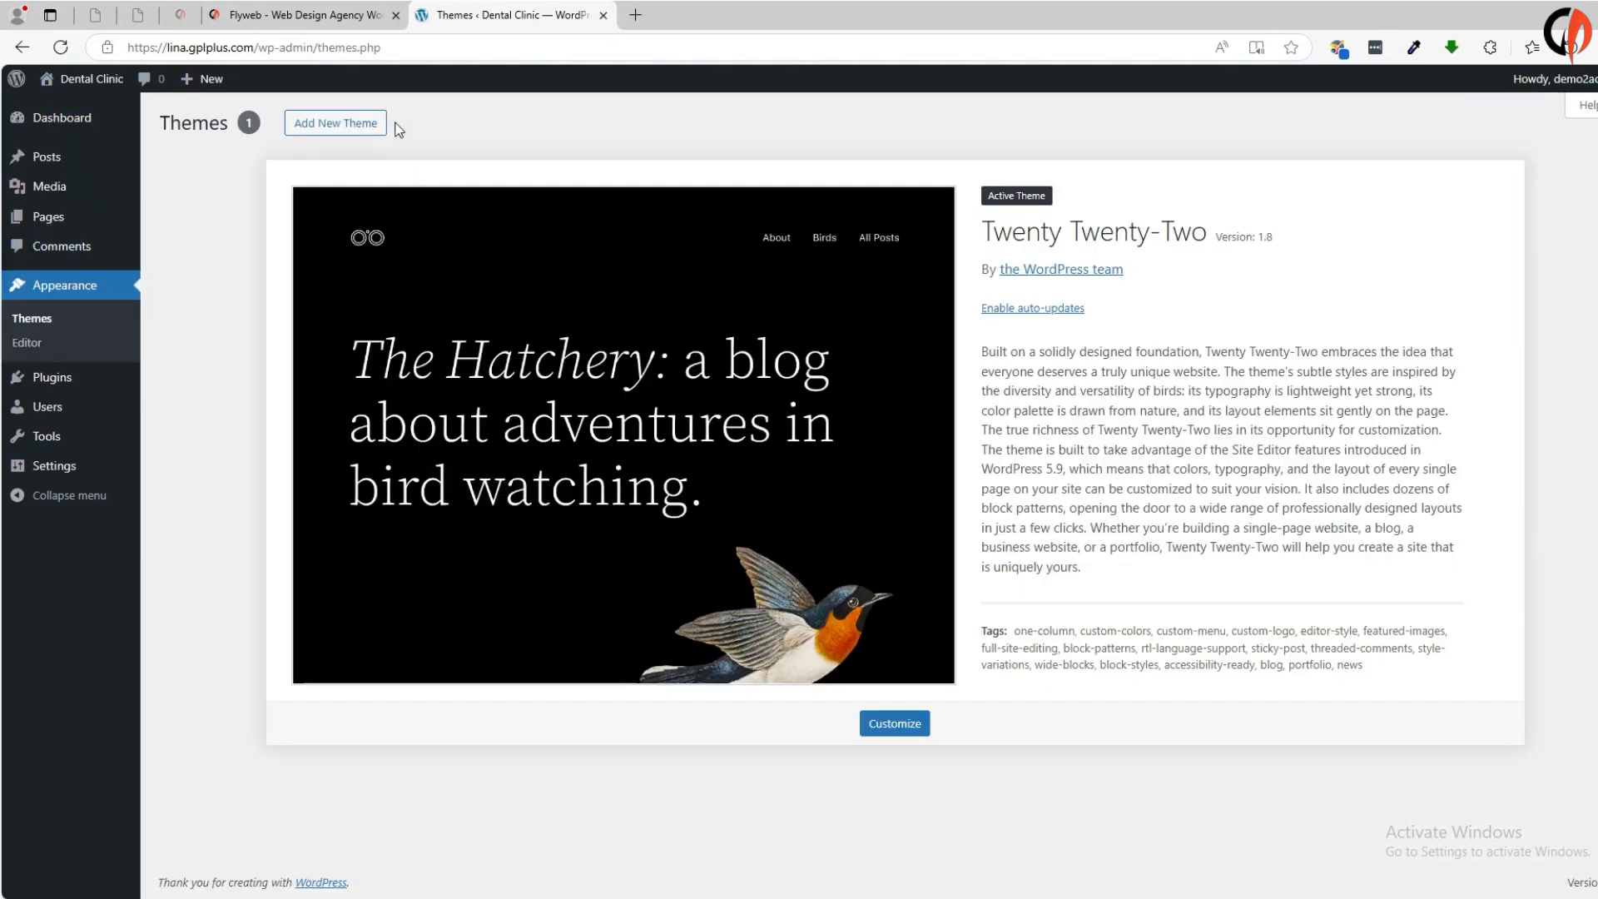
left_click(336, 125)
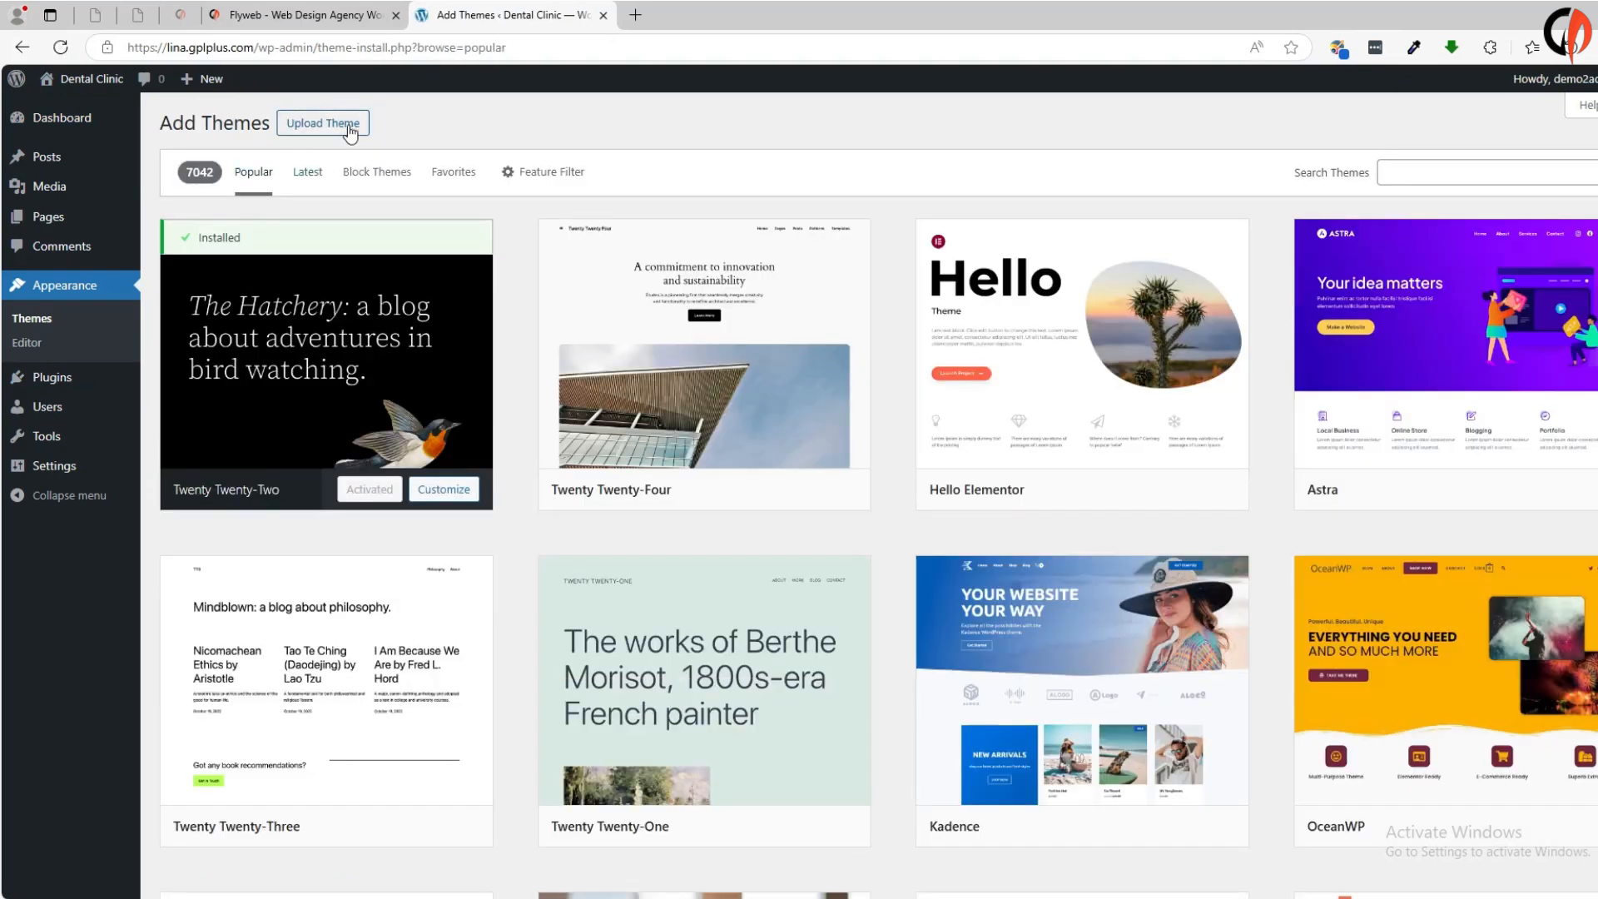
left_click(350, 125)
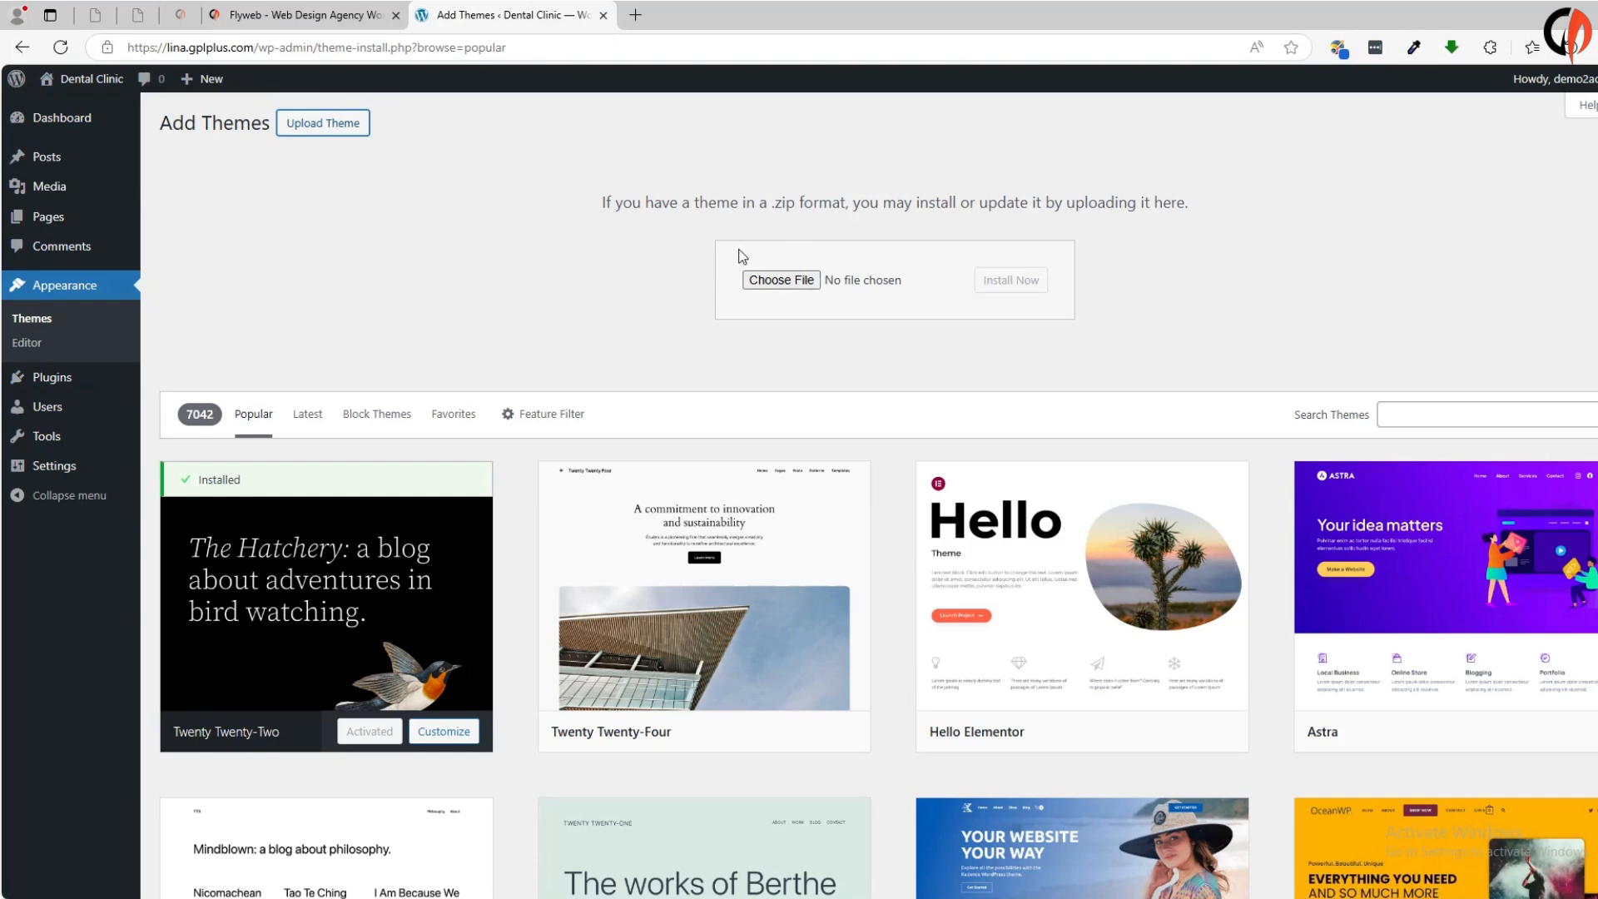
Install the theme from flyweb.zip in the Desktop's CC-flyweb-v1.2 > flyweb_package folder and activate it
left_click(795, 287)
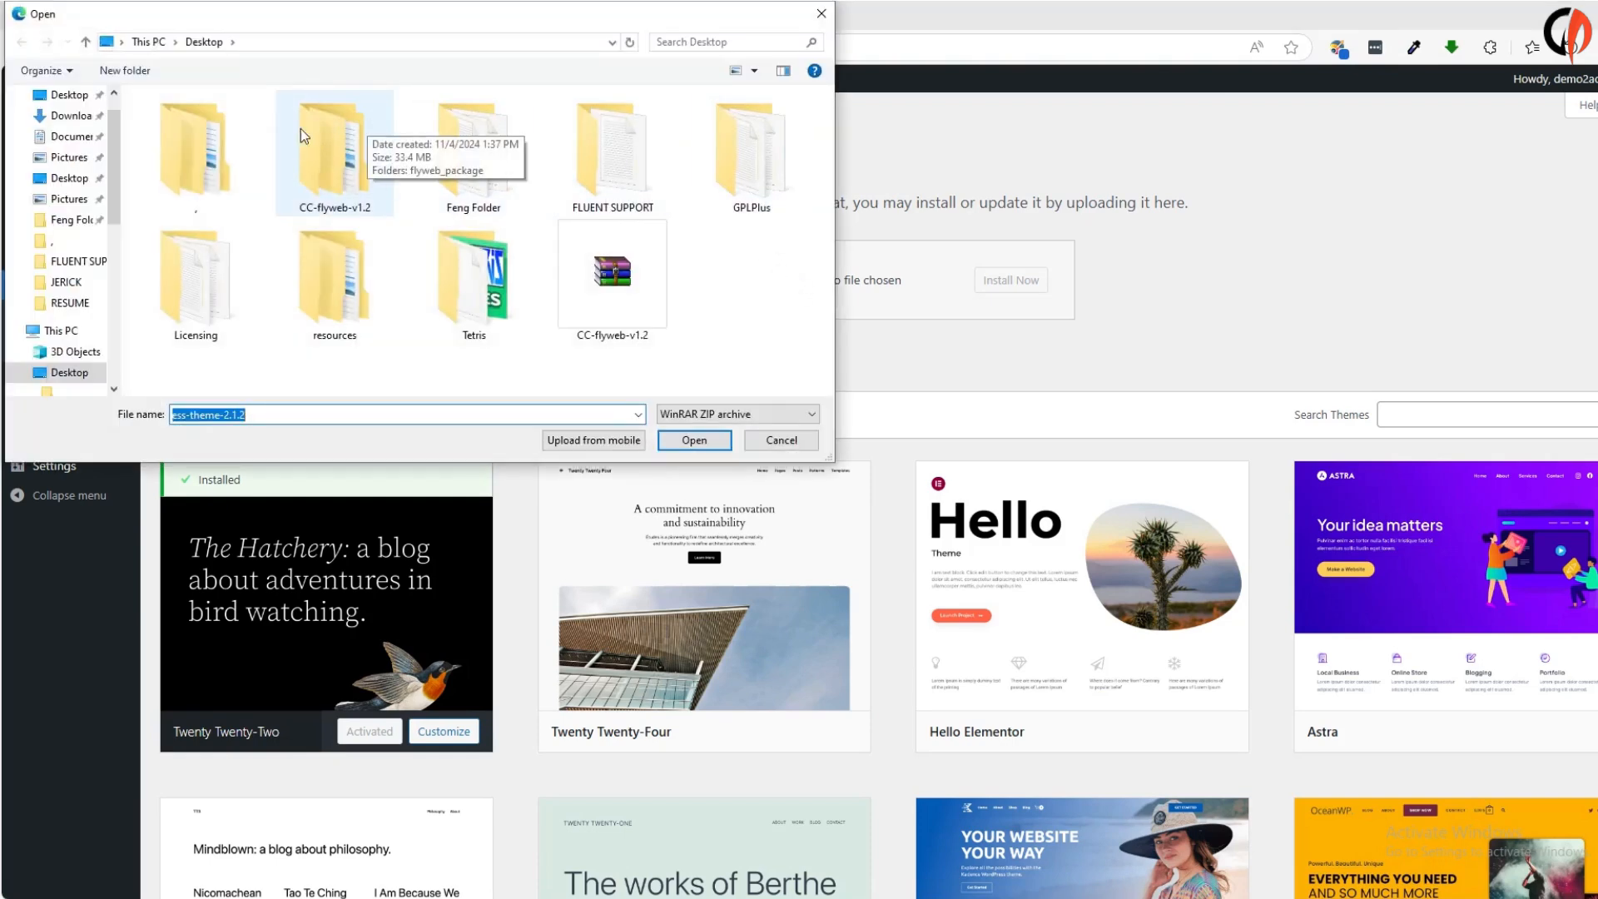
double_click(327, 166)
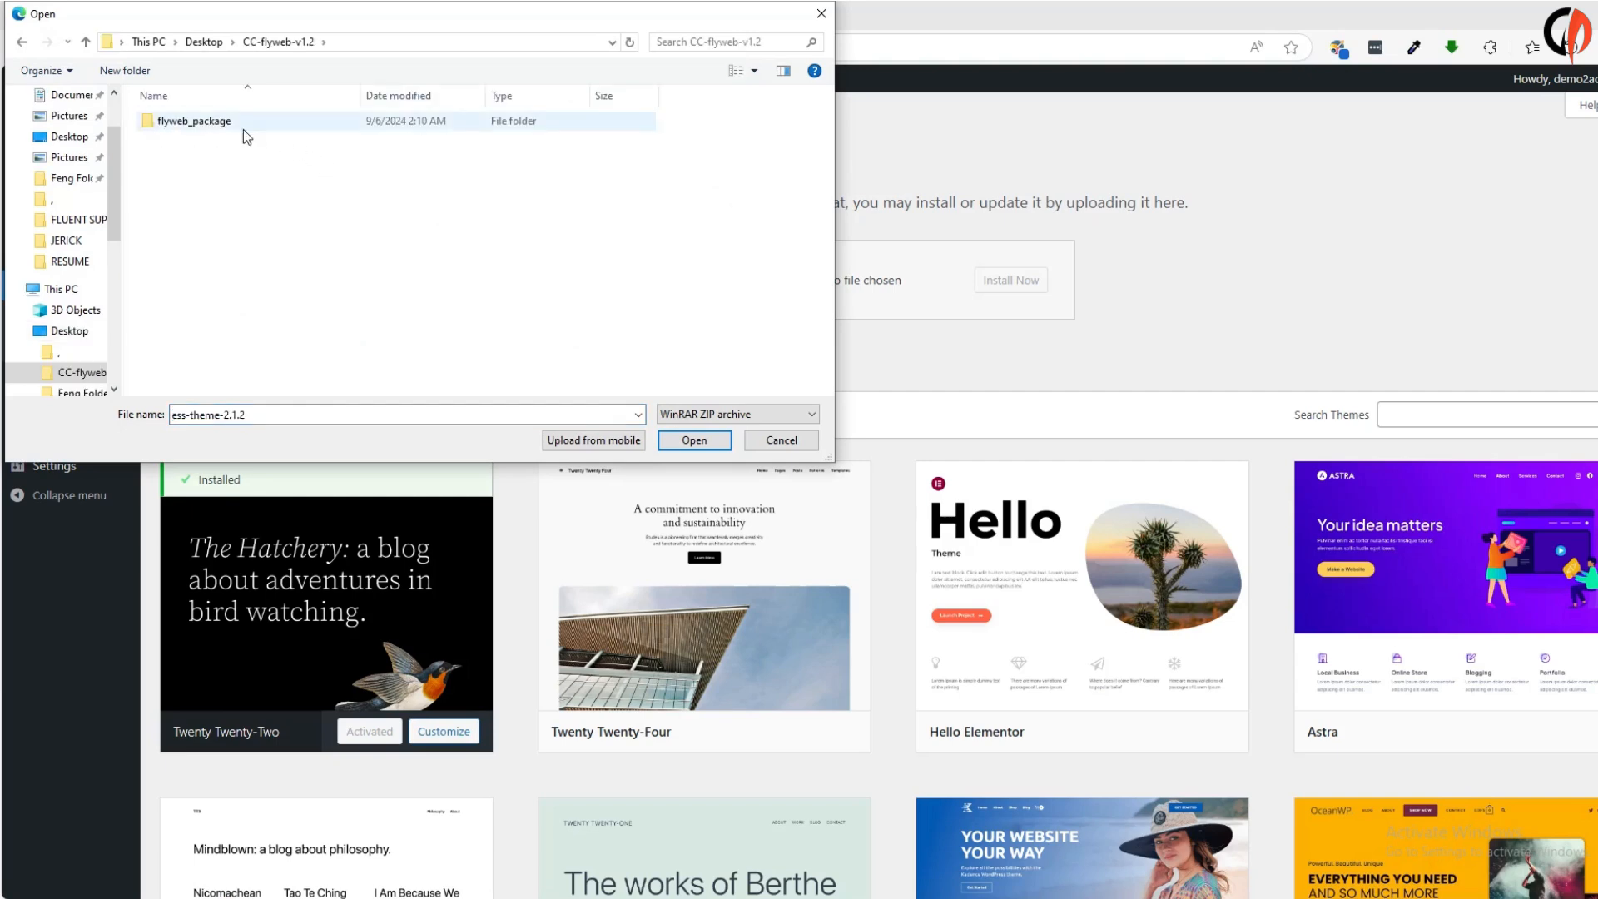
double_click(198, 125)
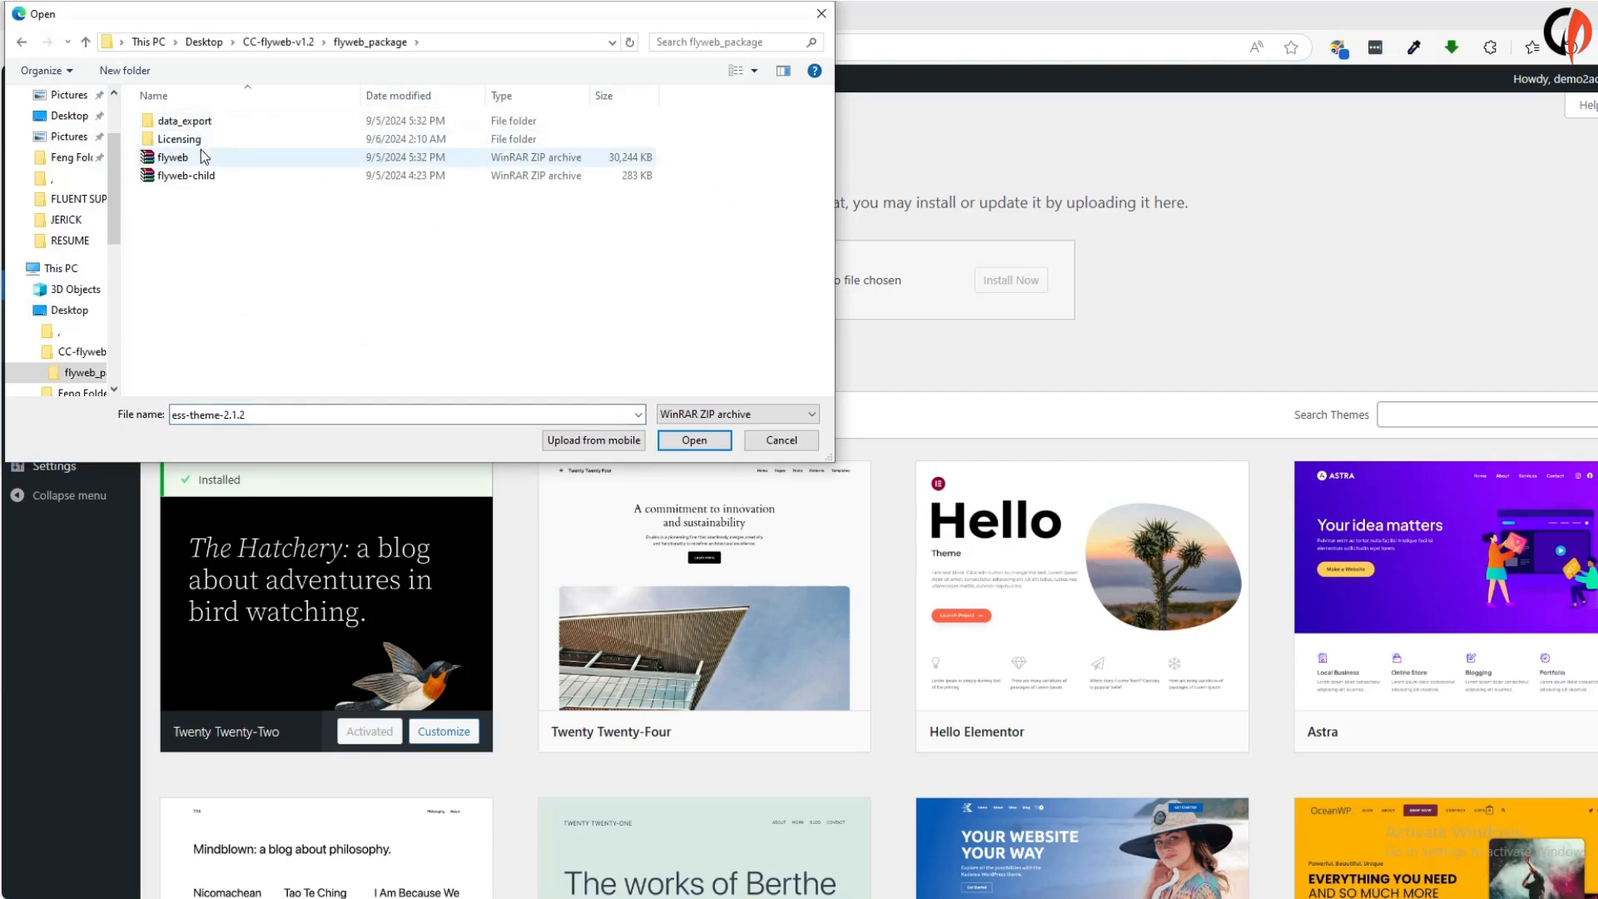
left_click(196, 158)
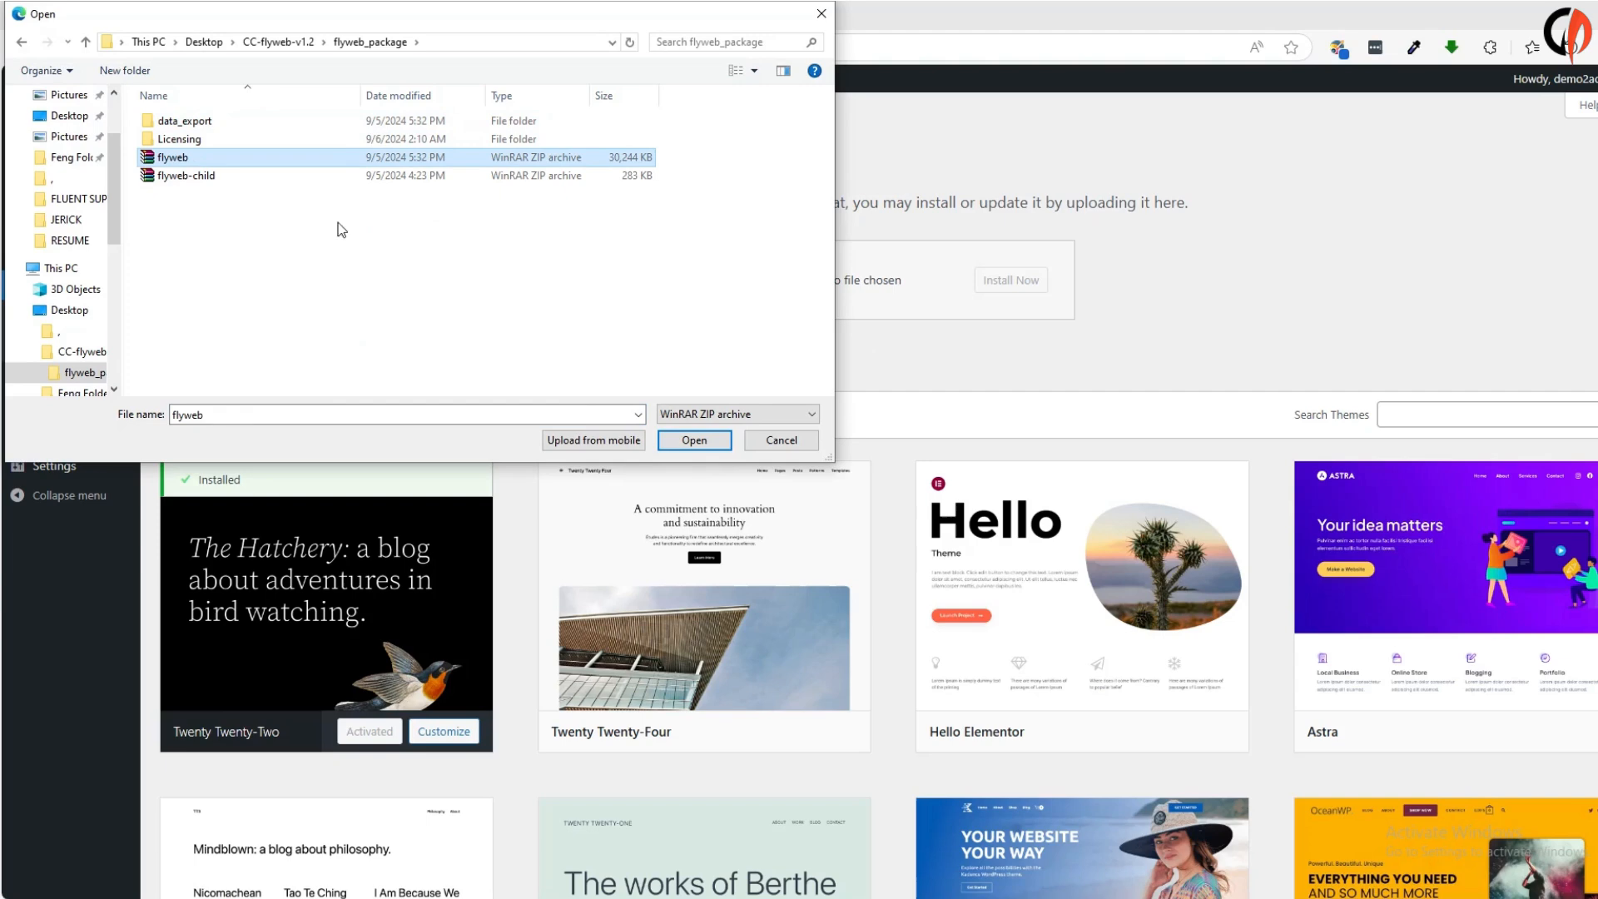
left_click(689, 441)
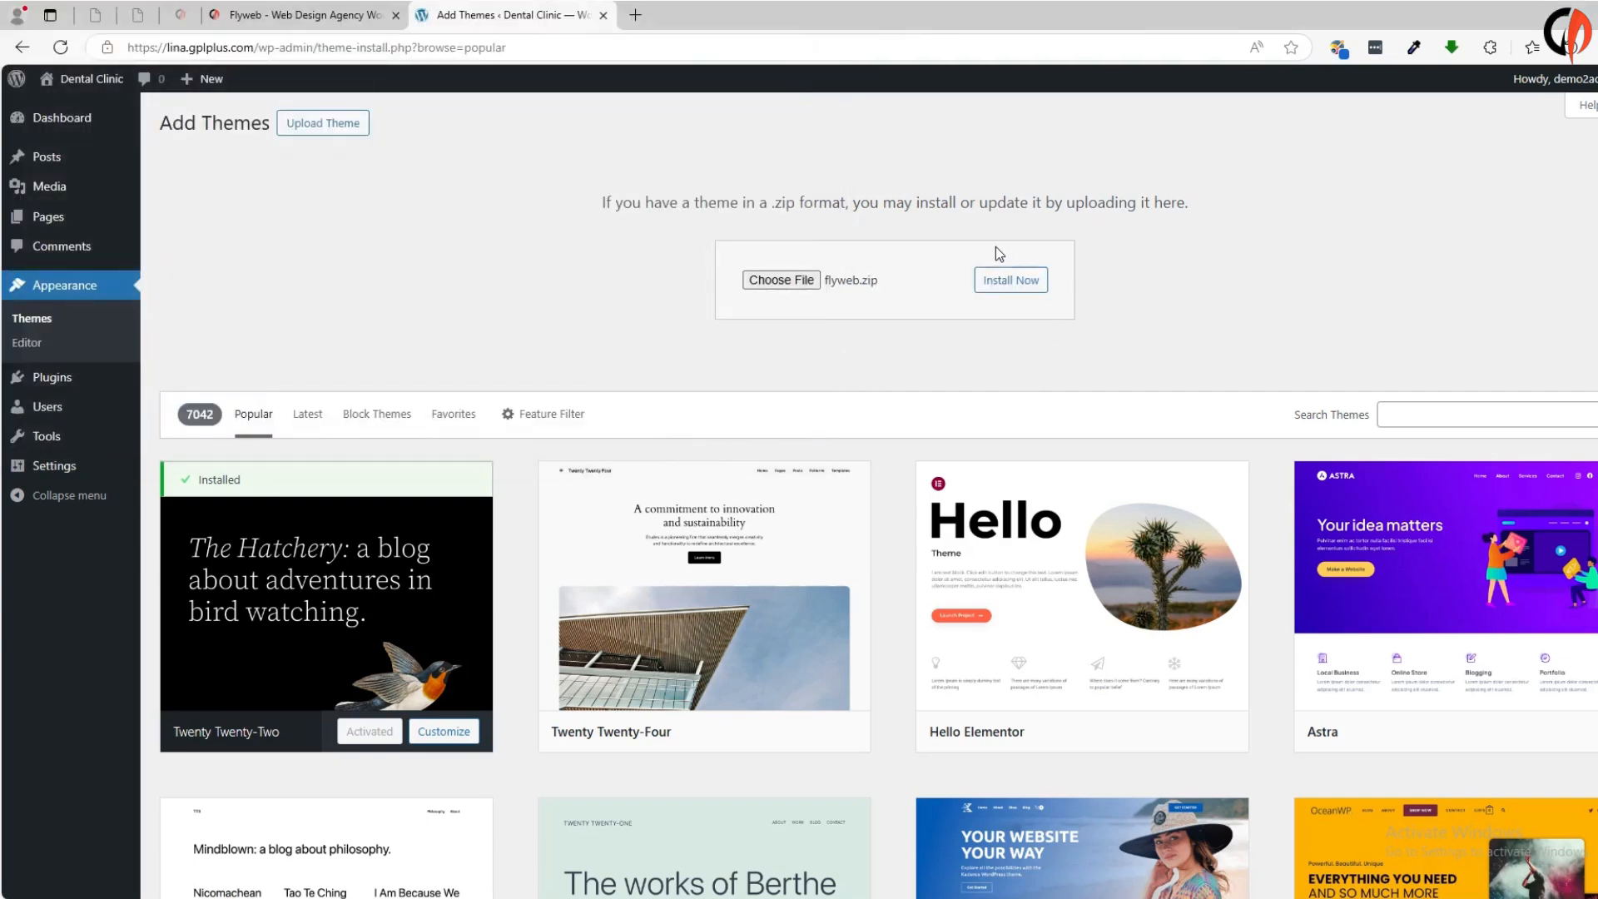
left_click(1012, 287)
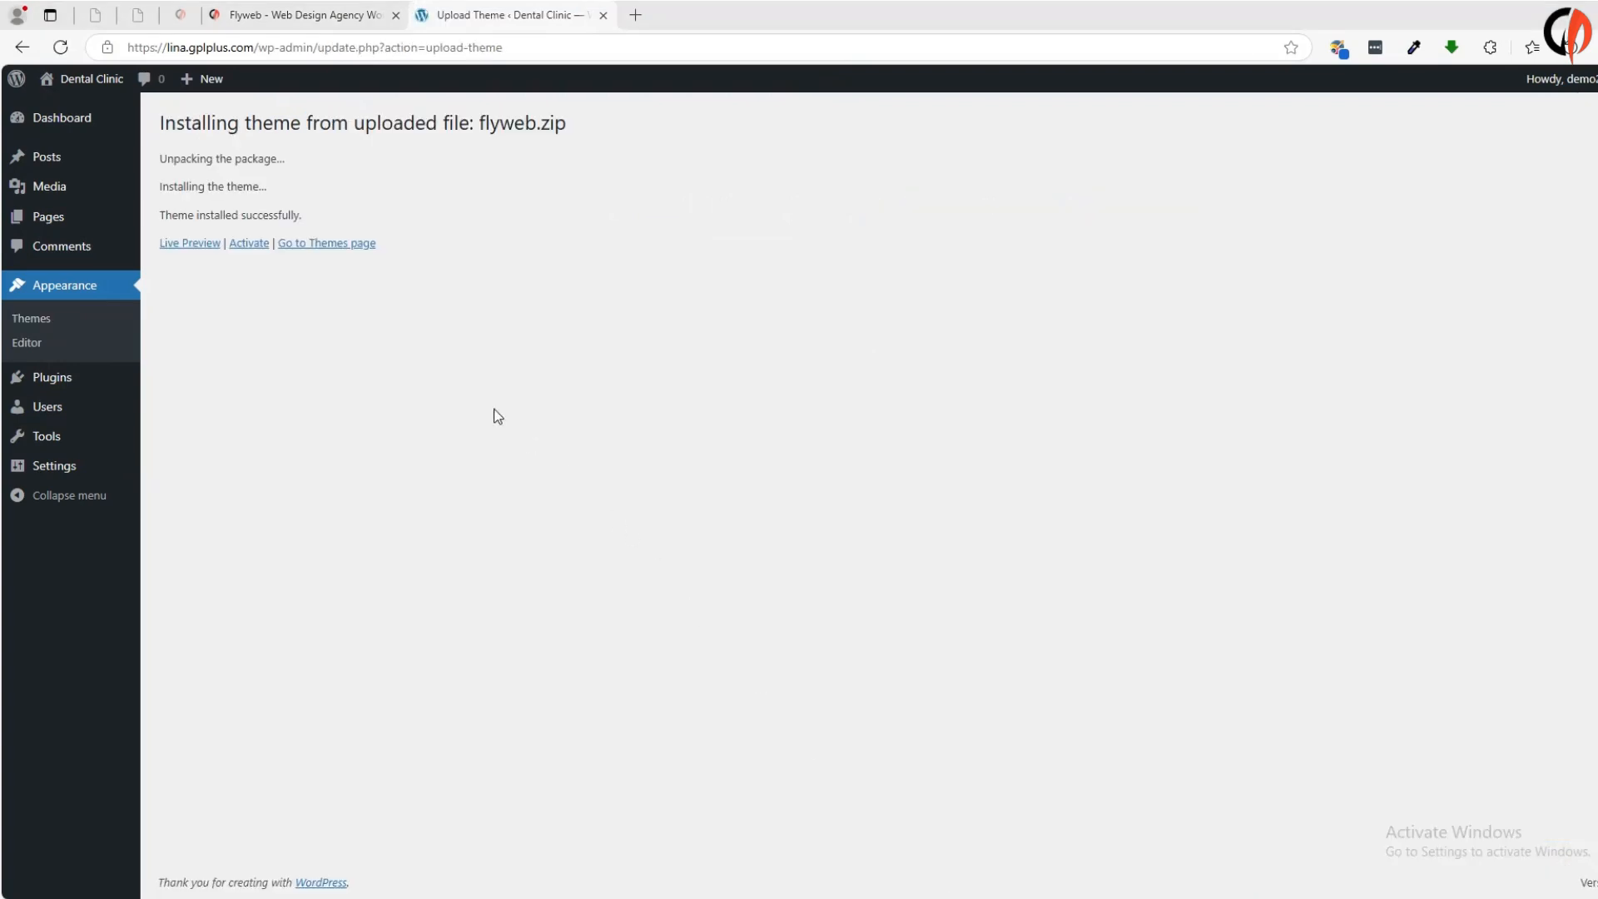
left_click(249, 244)
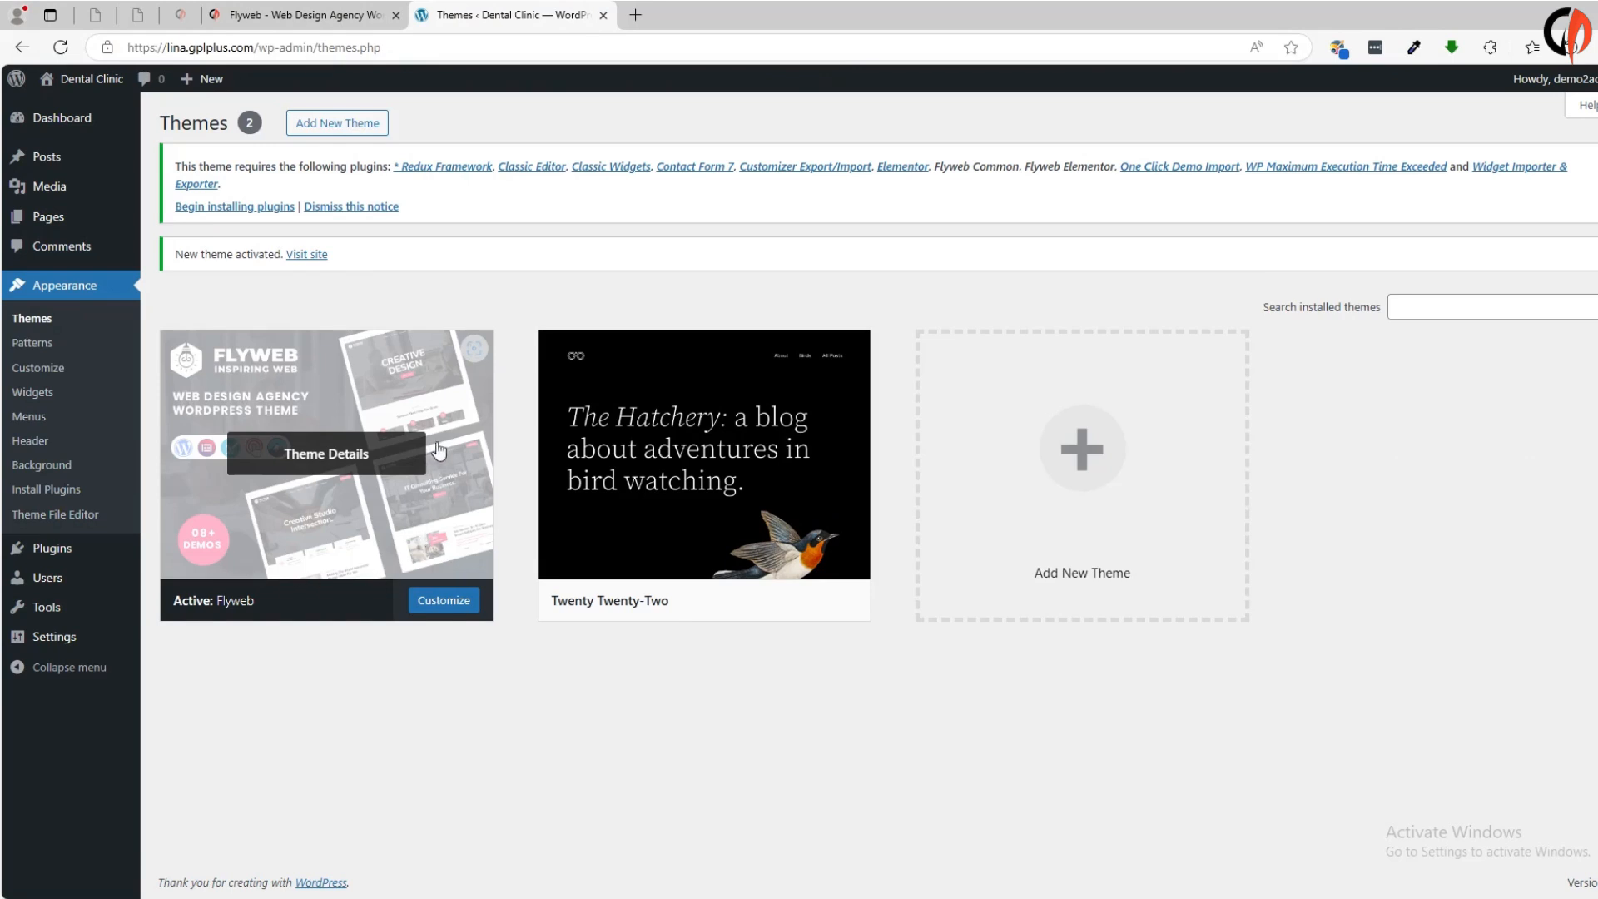
Bulk-install all the plugins required by the Flyweb theme
left_click(208, 207)
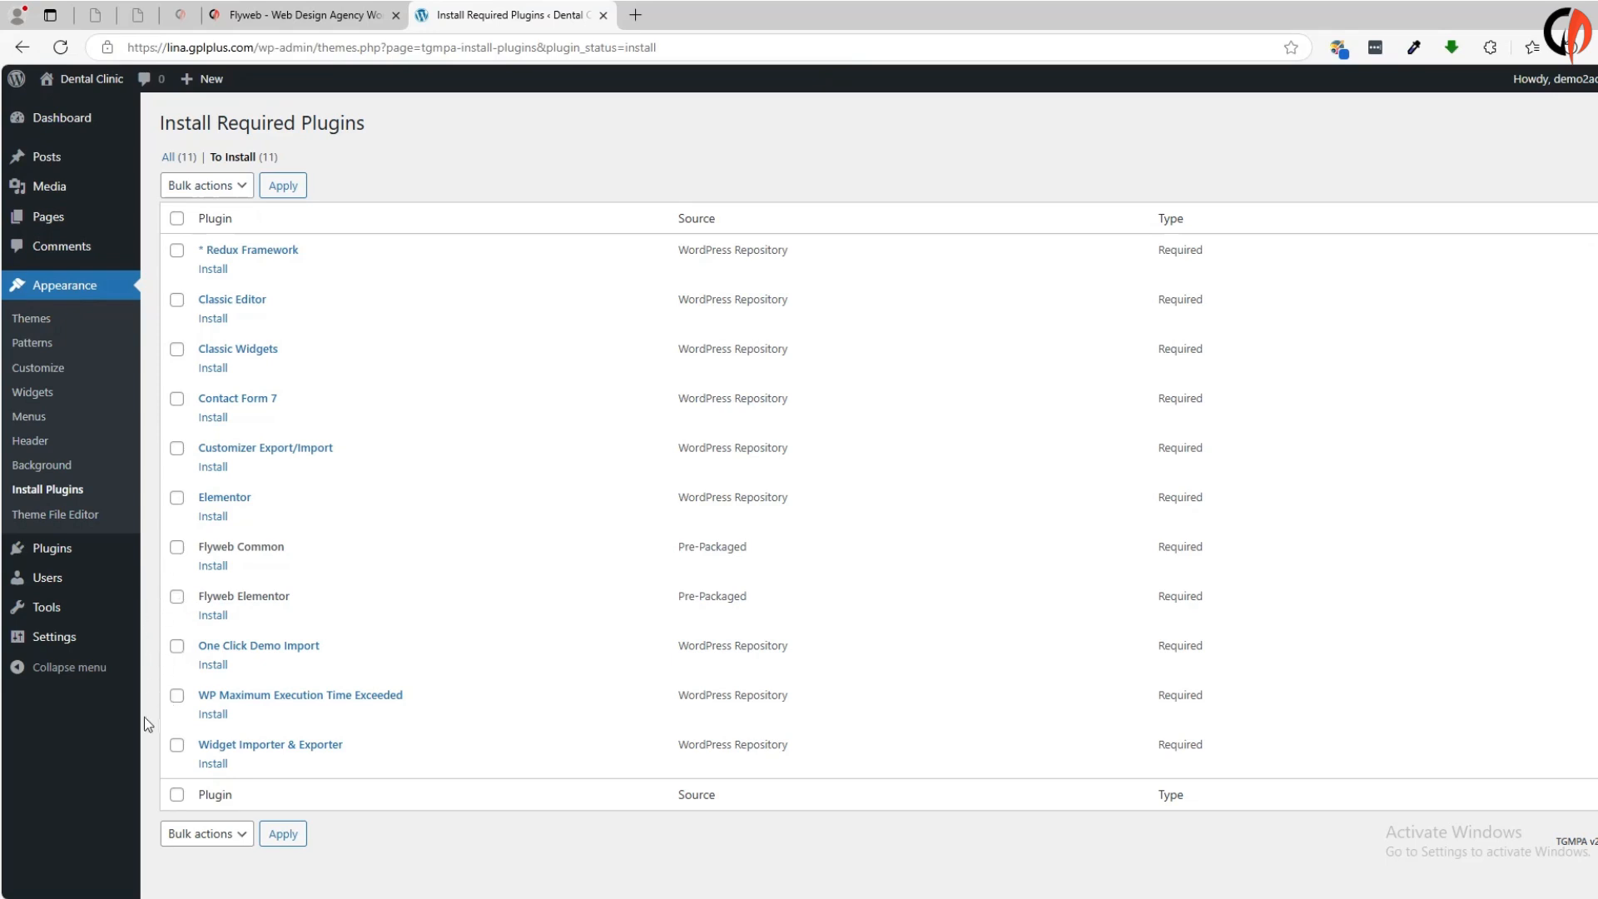
left_click(176, 795)
left_click(210, 191)
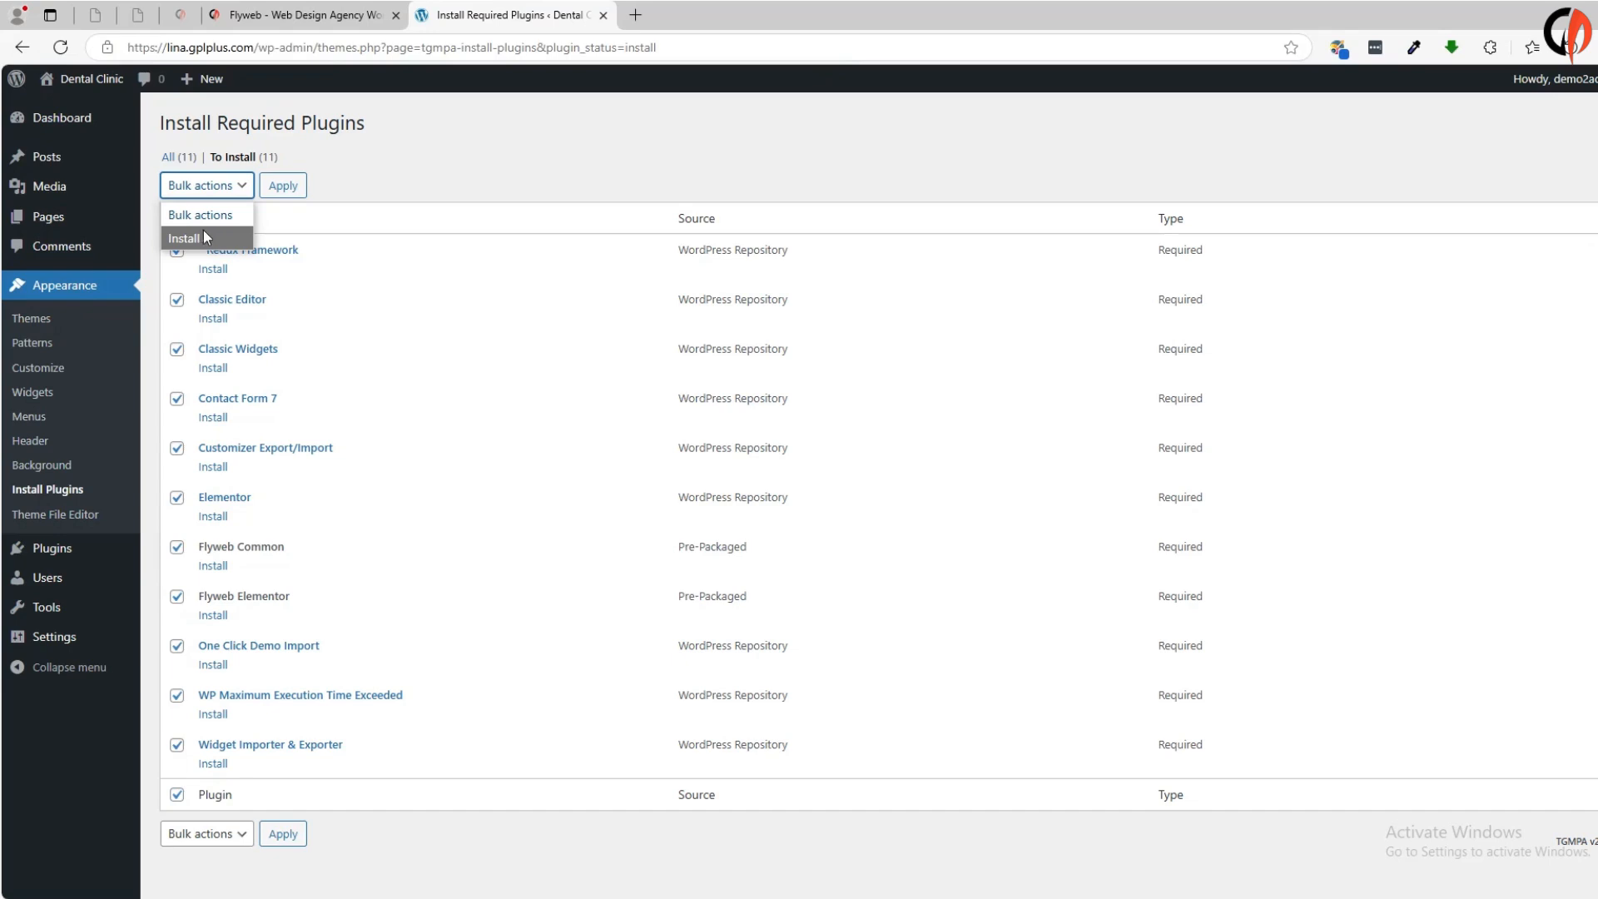
left_click(220, 239)
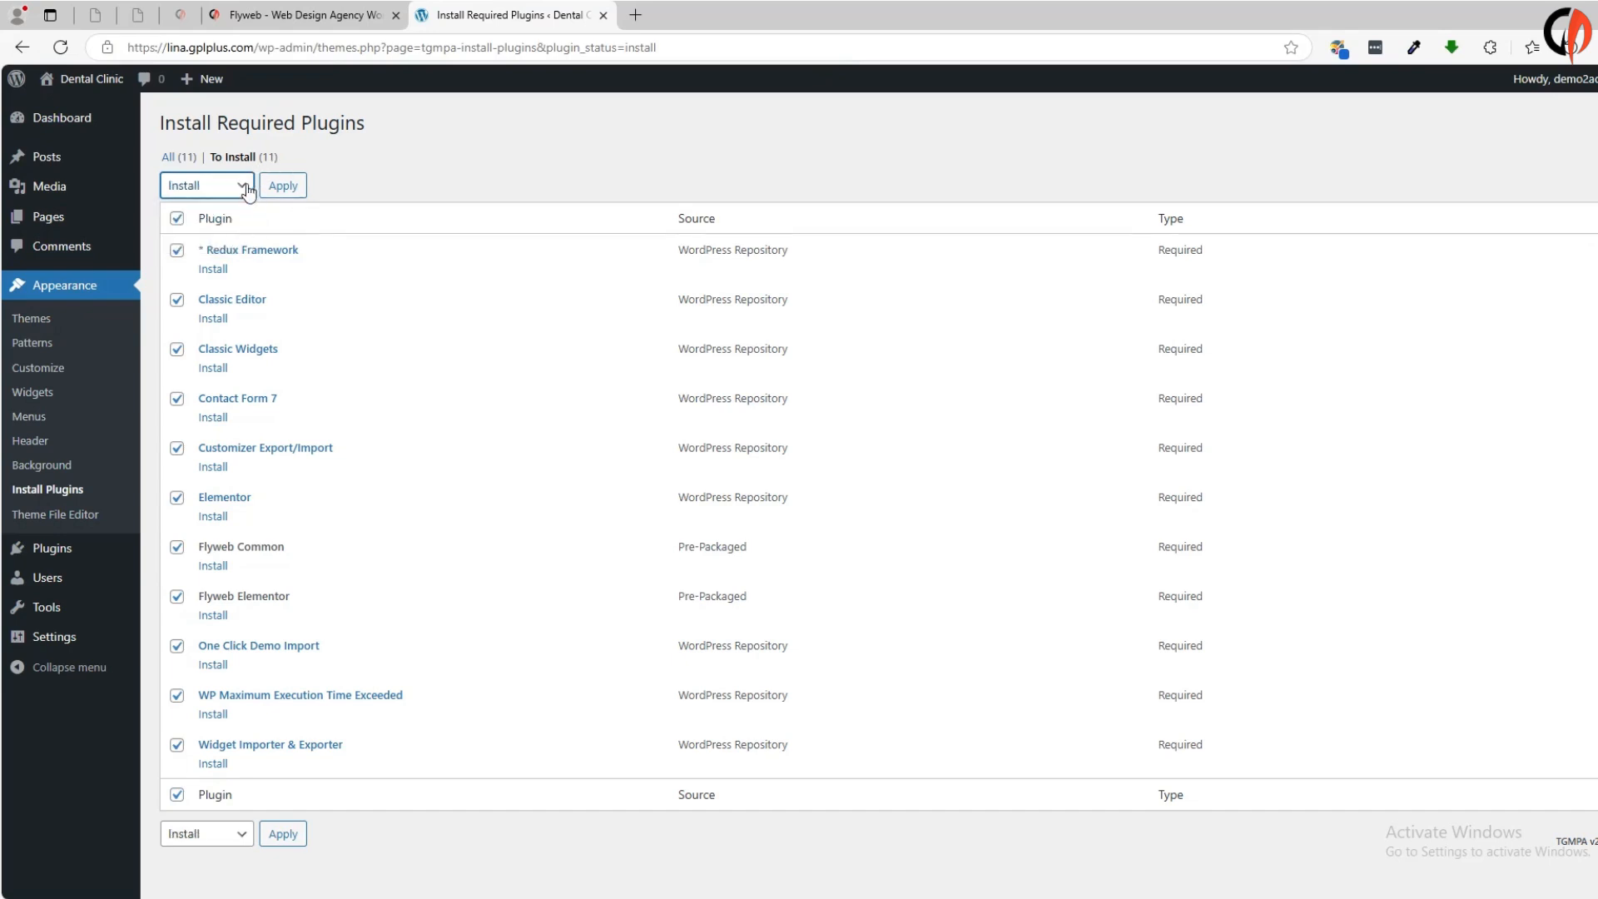
left_click(281, 188)
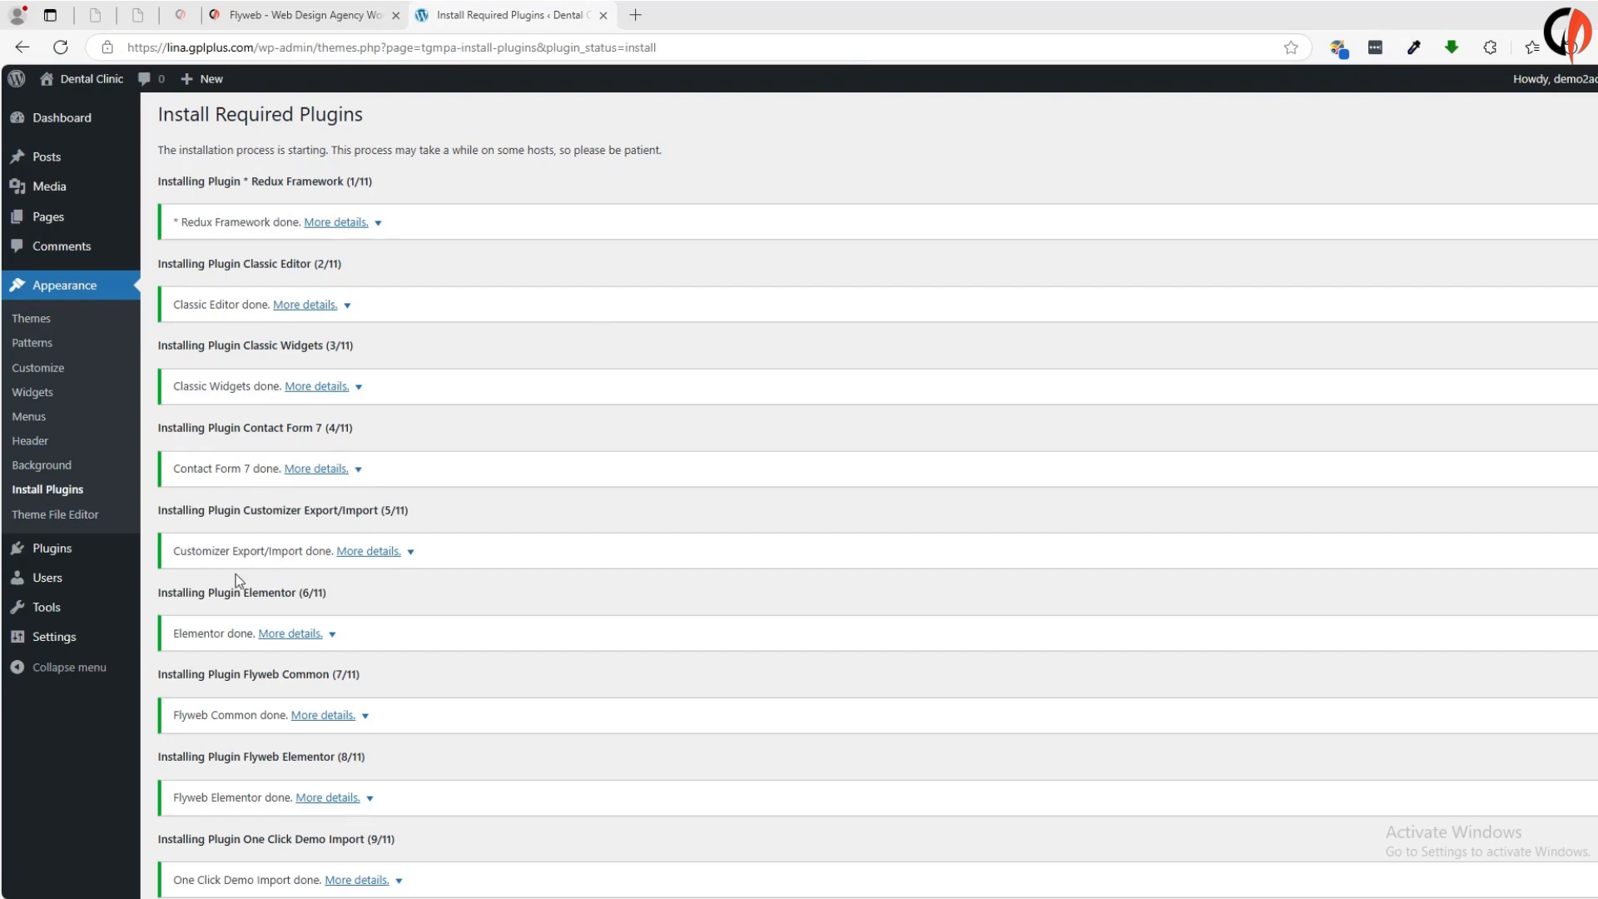
Return to the required plugins installer and bulk-activate all the installed plugins
scroll(219, 634, "down", 1)
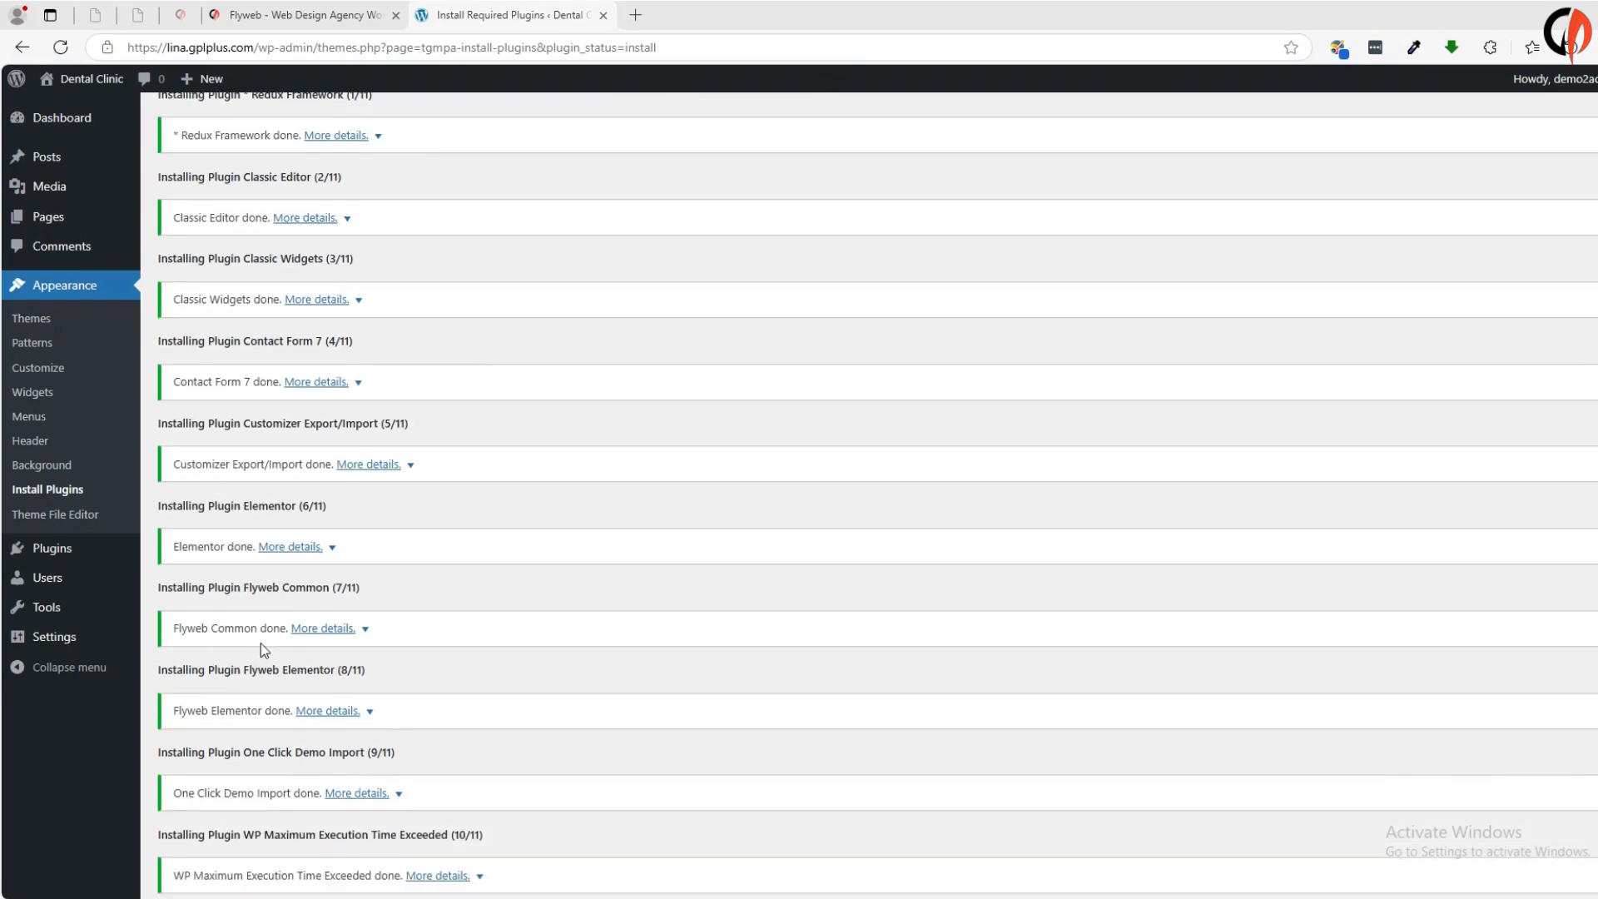
scroll(260, 649, "down", 1)
scroll(270, 622, "down", 2)
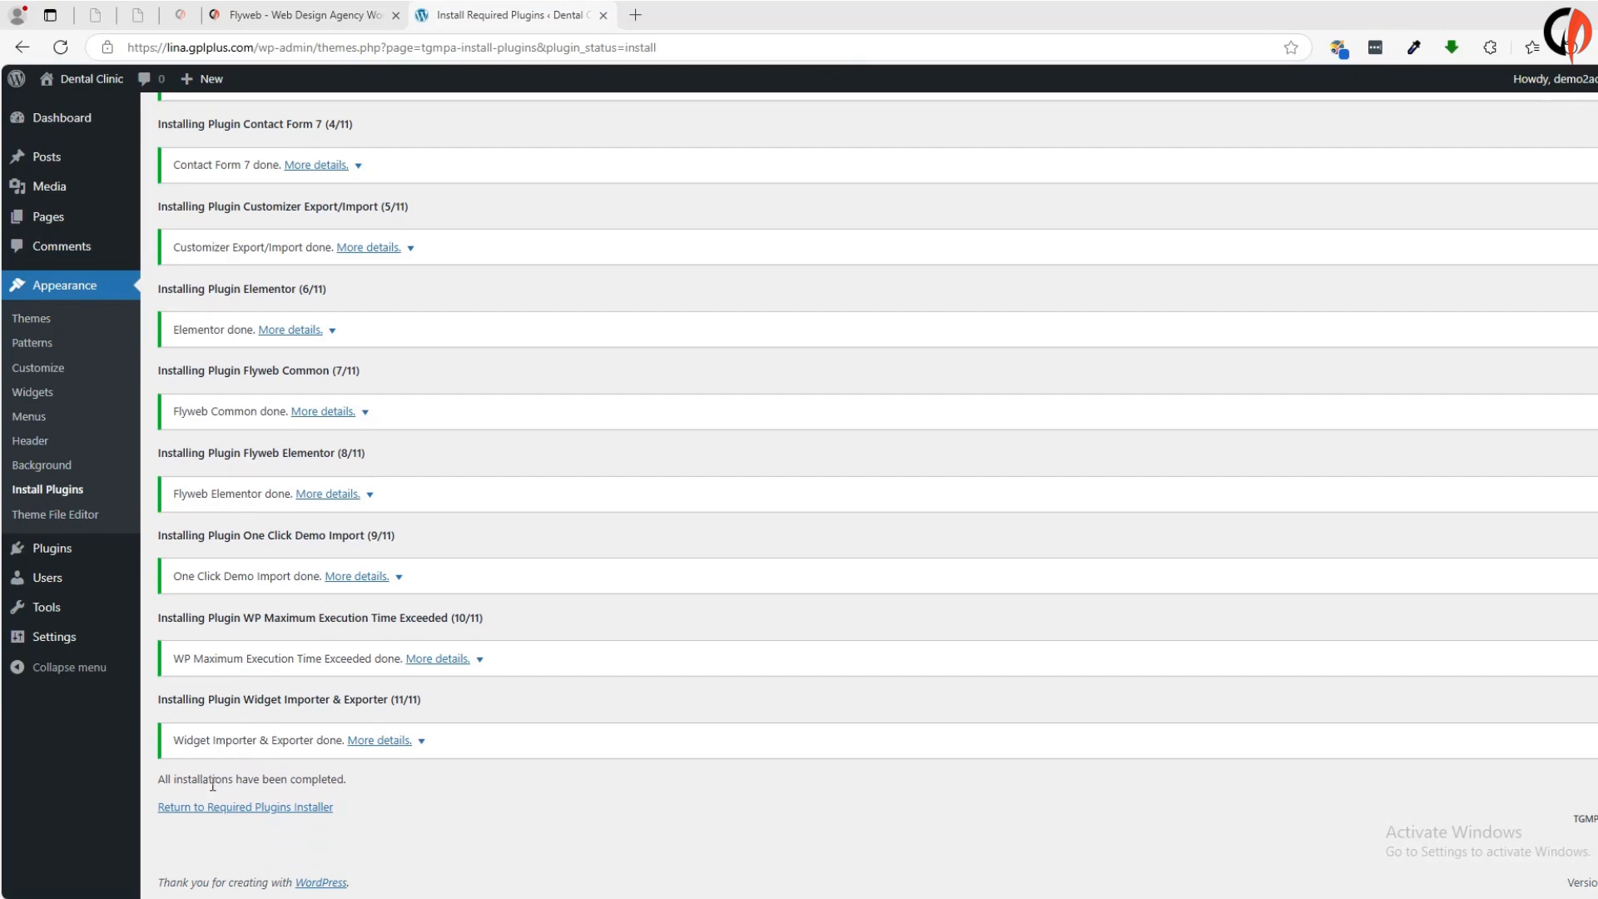
left_click(229, 809)
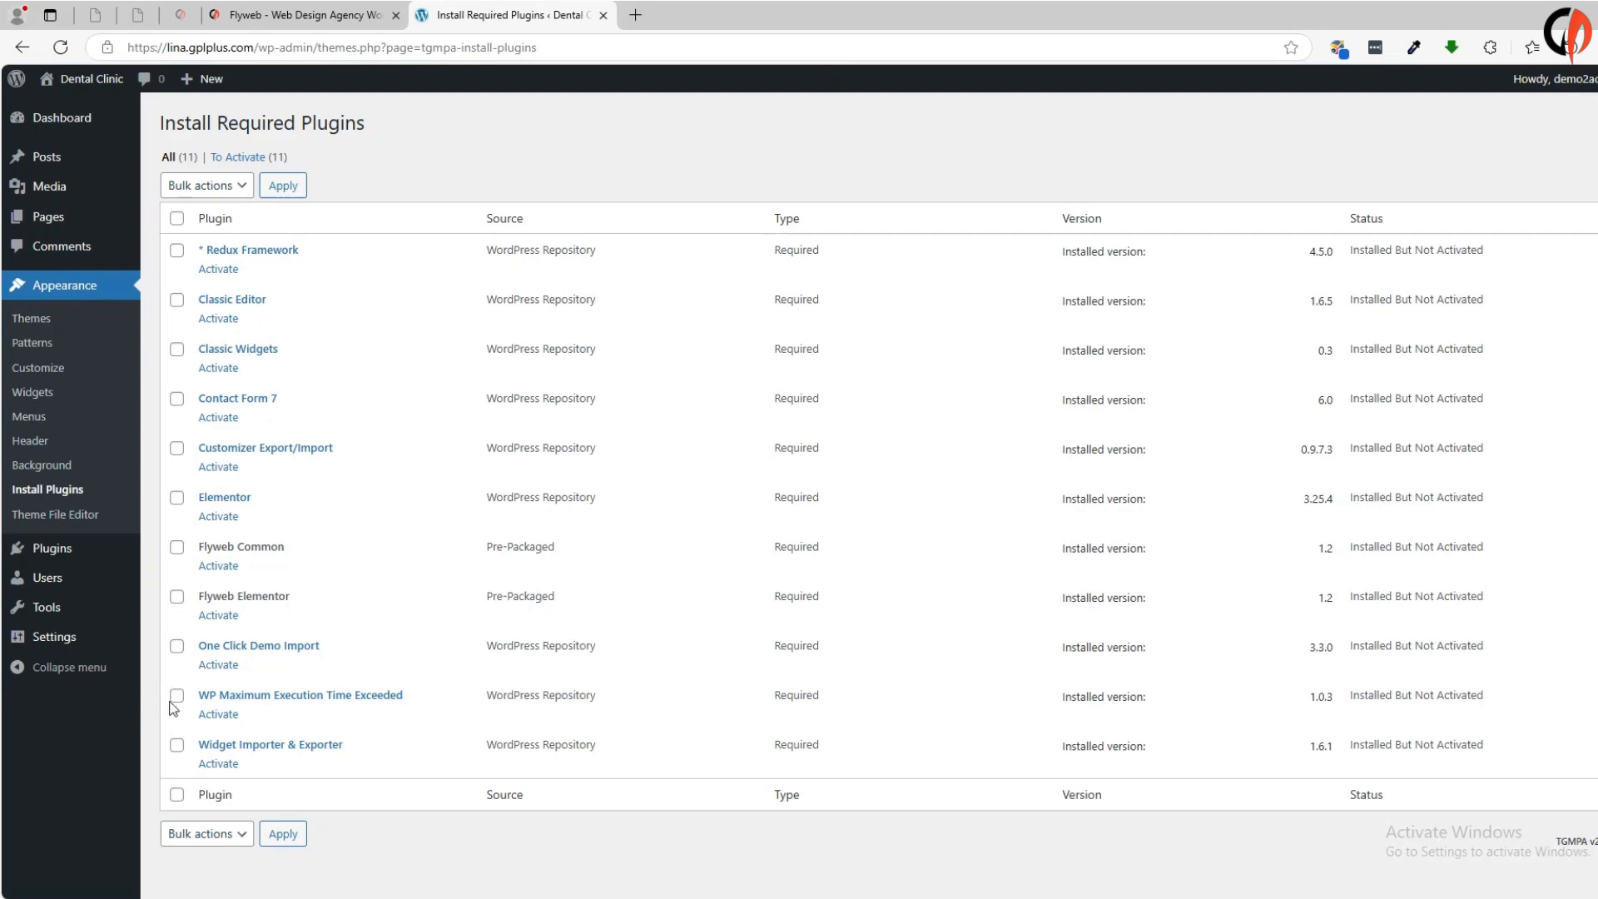
left_click(175, 794)
left_click(218, 191)
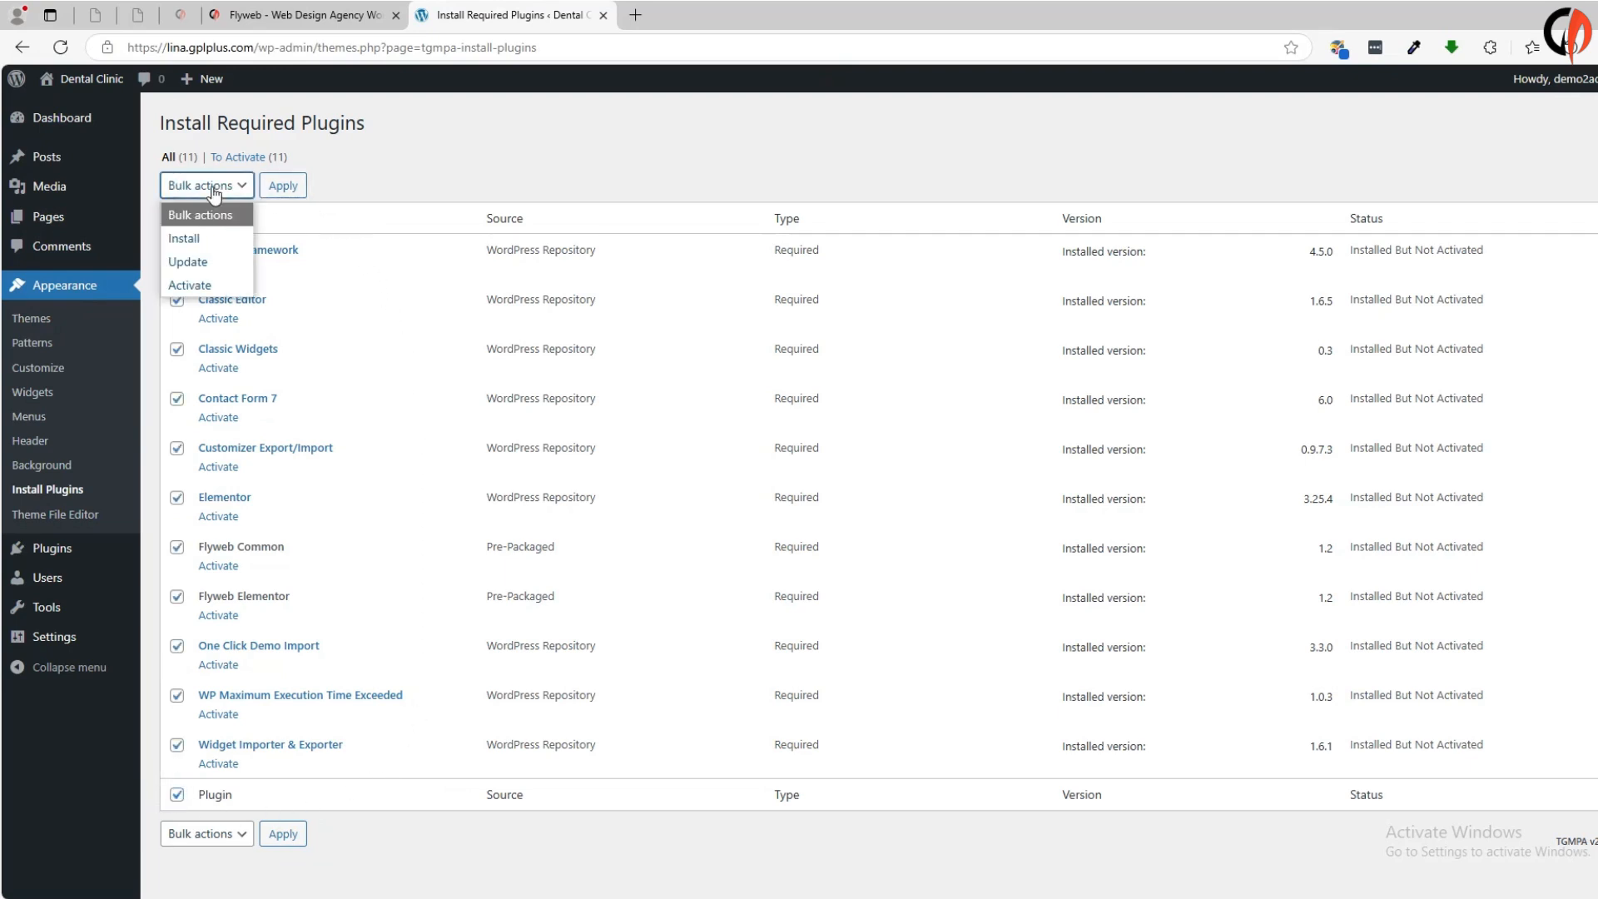
left_click(212, 287)
left_click(283, 185)
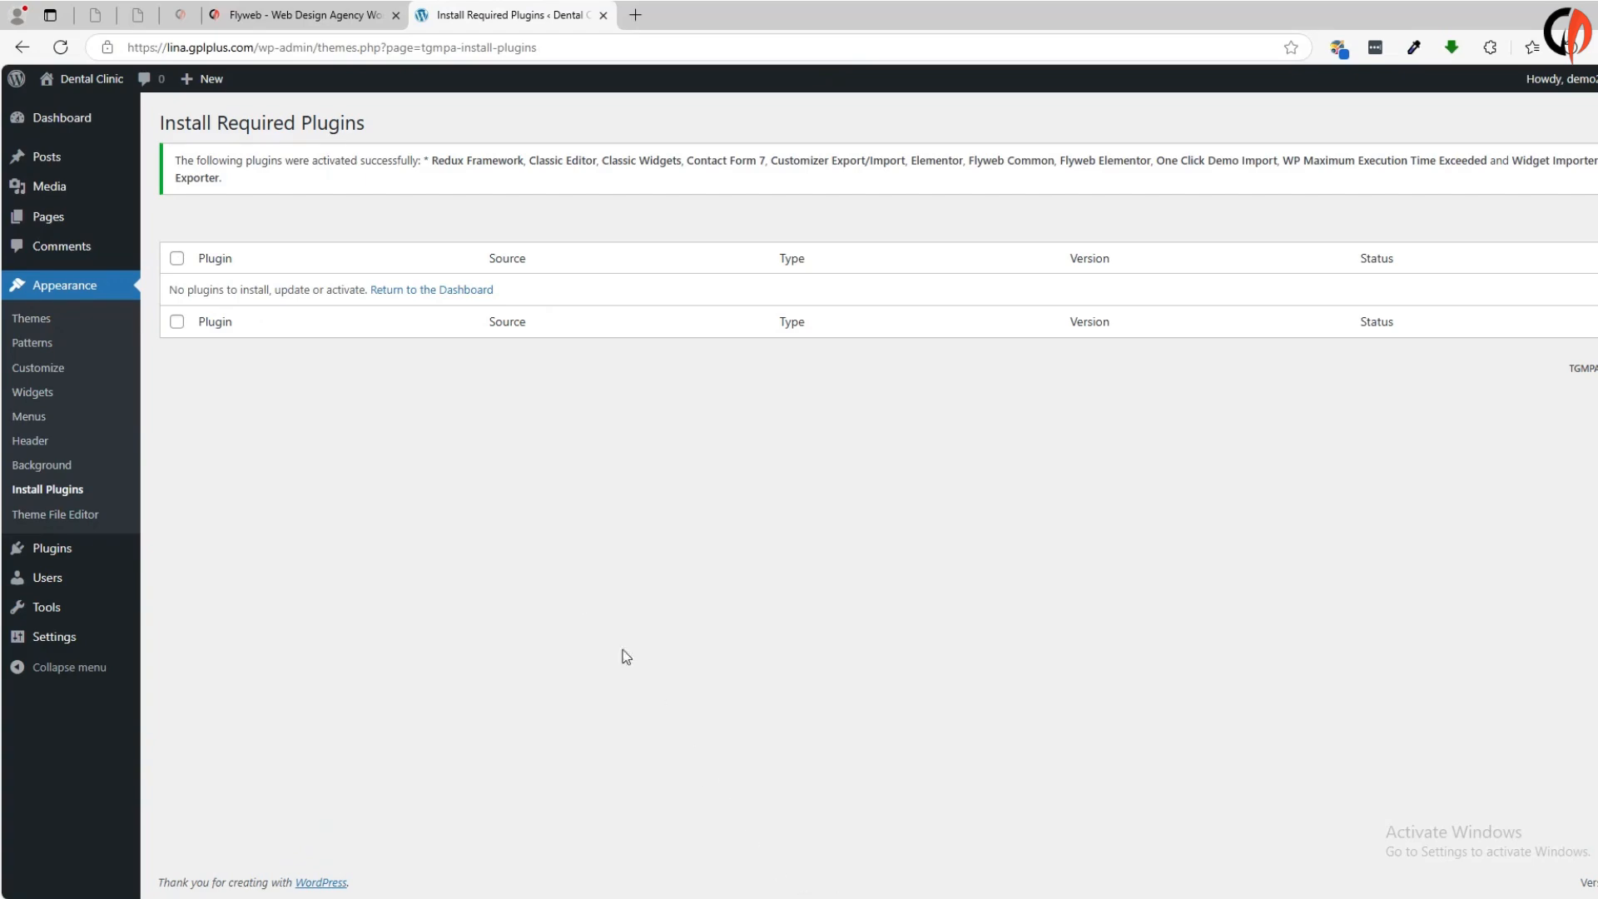
Leave the required plugins installer and open the Flyweb theme's One Click Demo Import page
left_click(68, 117)
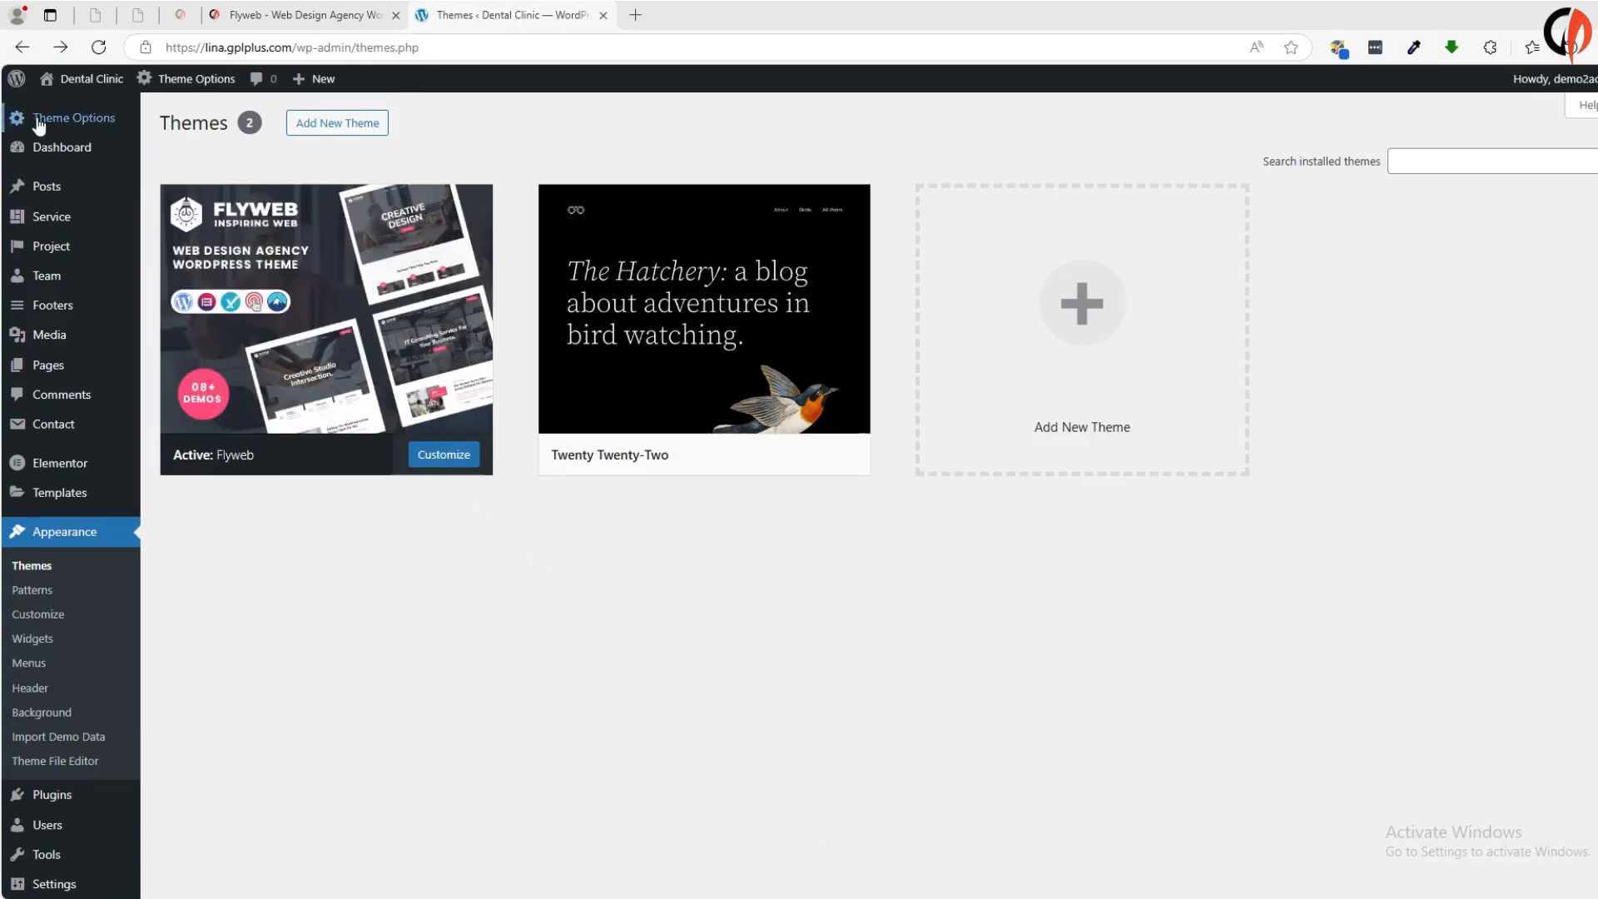
mouse_move(68, 157)
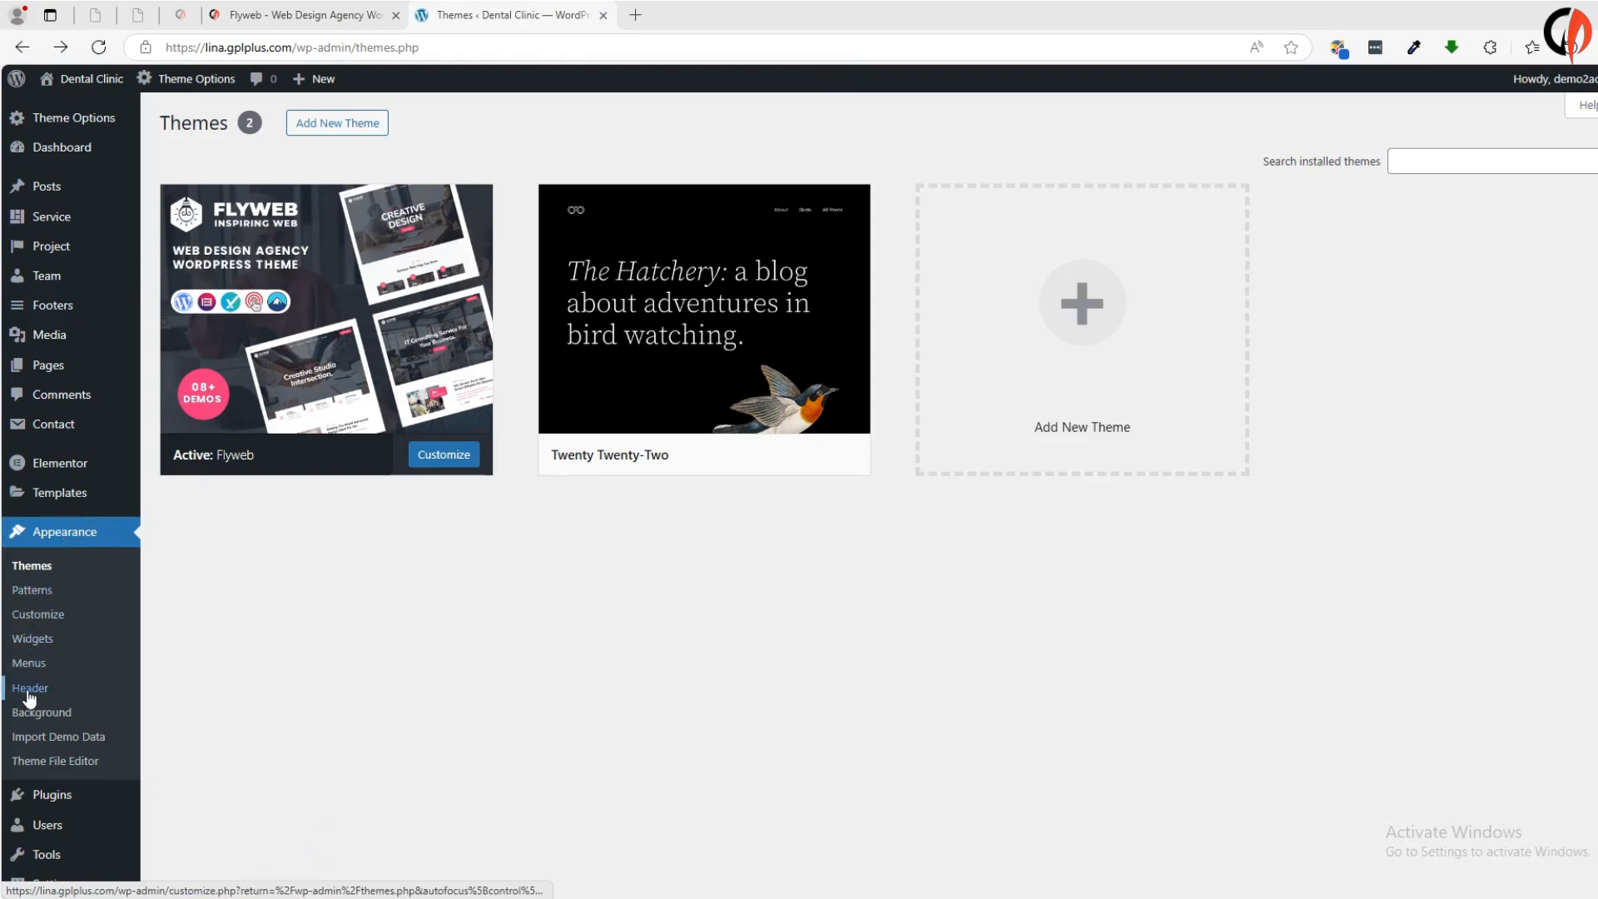
left_click(47, 738)
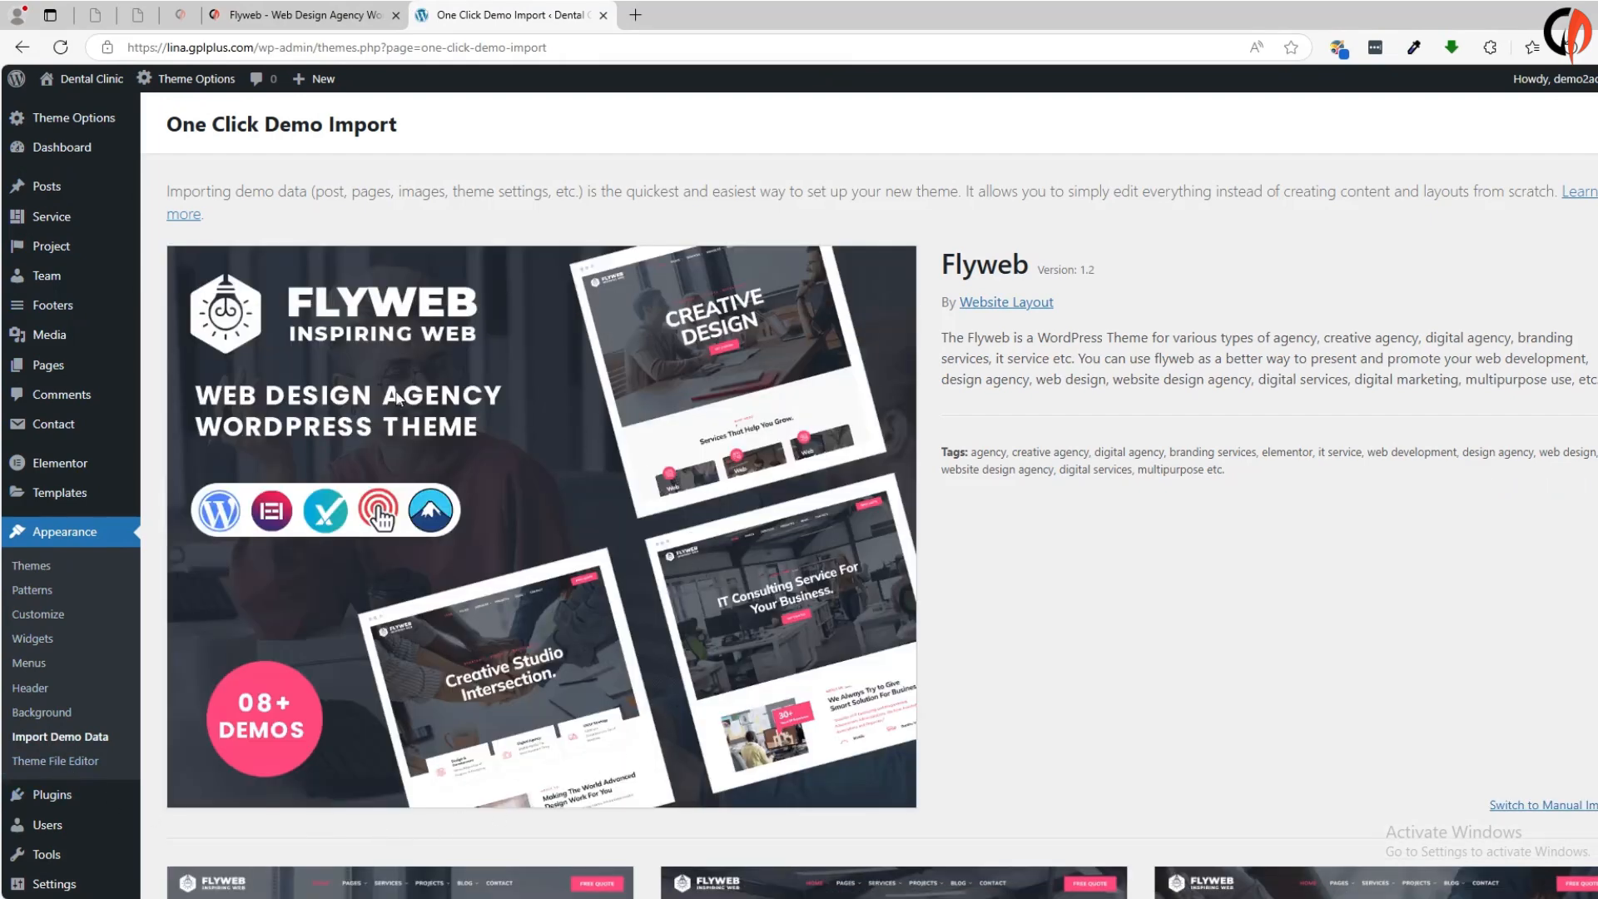
Import the Flyweb Theme Data demo together with the recommended WPForms, All in One SEO and MonsterInsights plugins
scroll(397, 398, "down", 5)
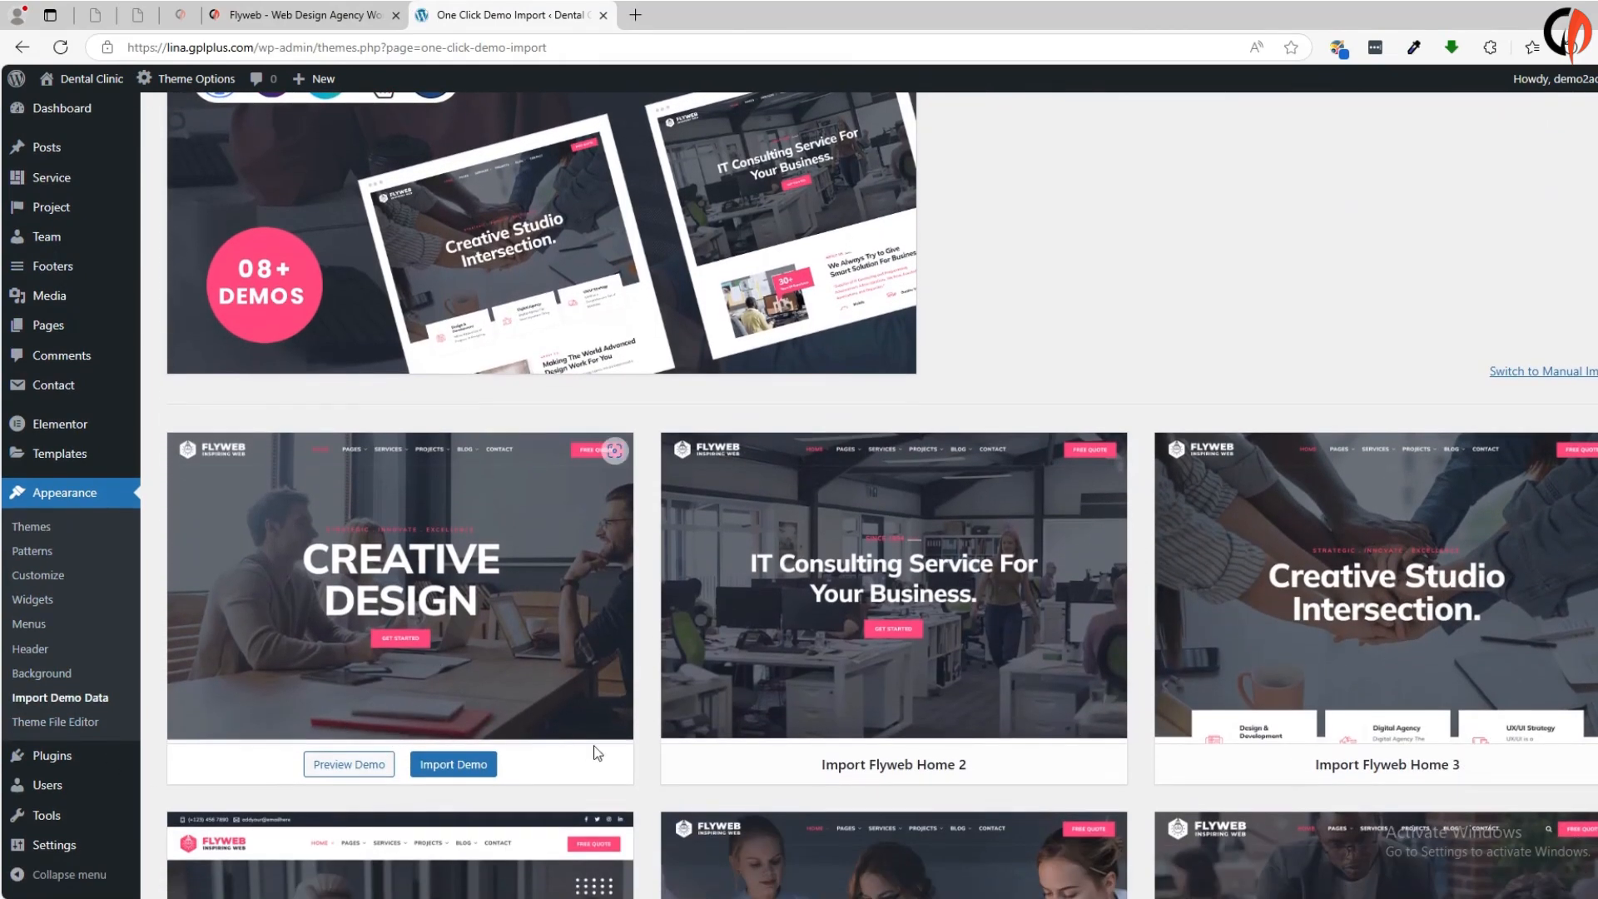
scroll(828, 545, "down", 3)
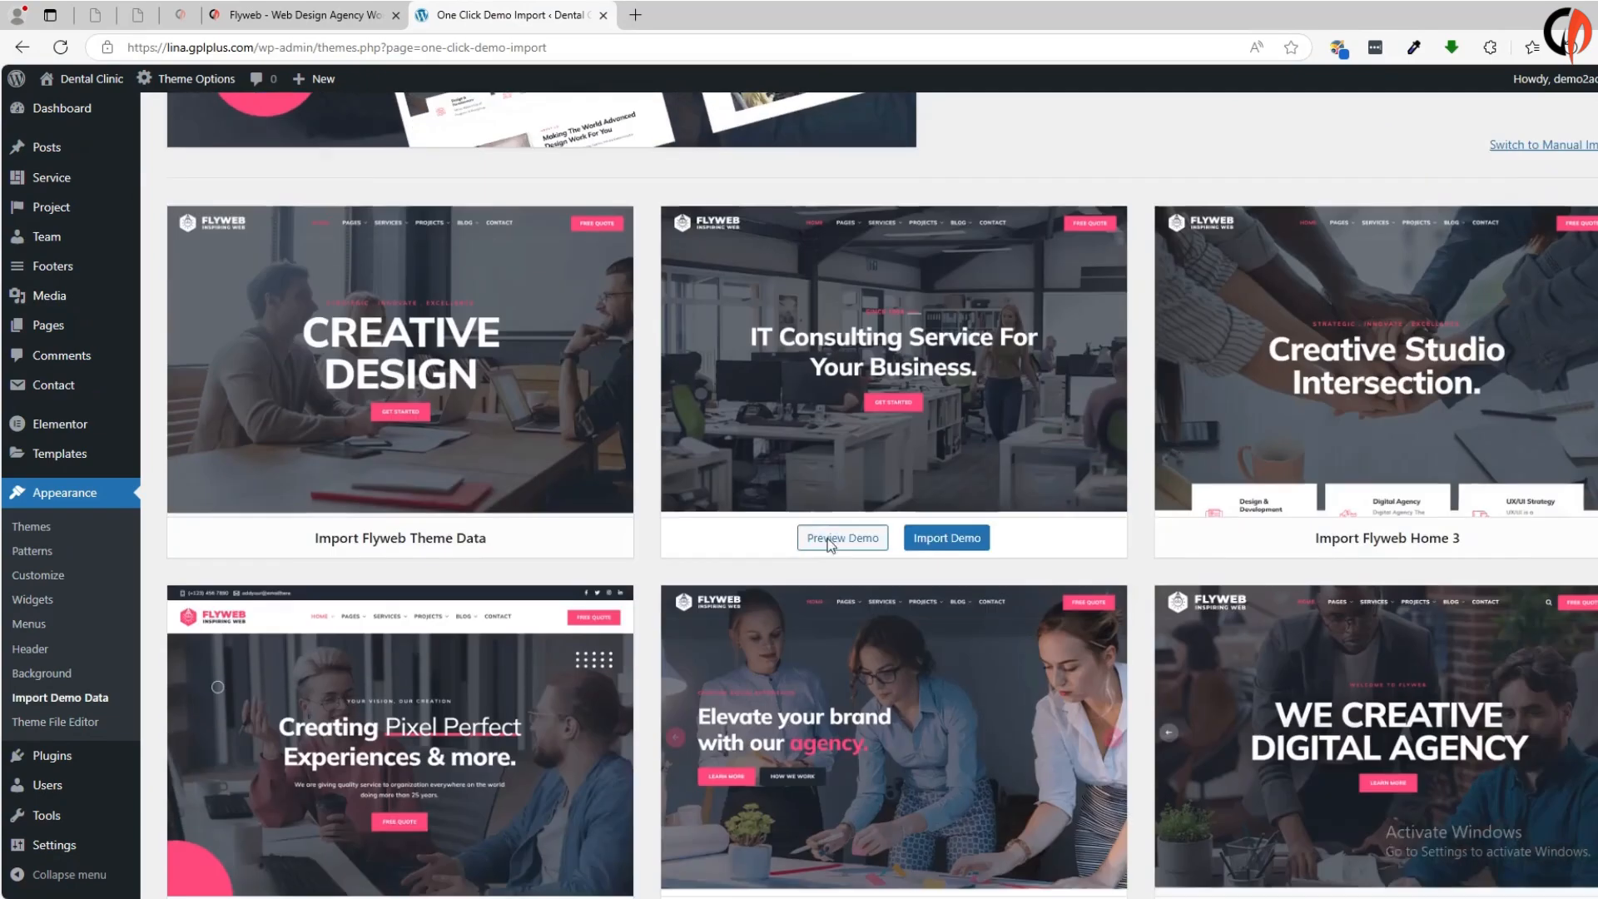
scroll(830, 543, "down", 4)
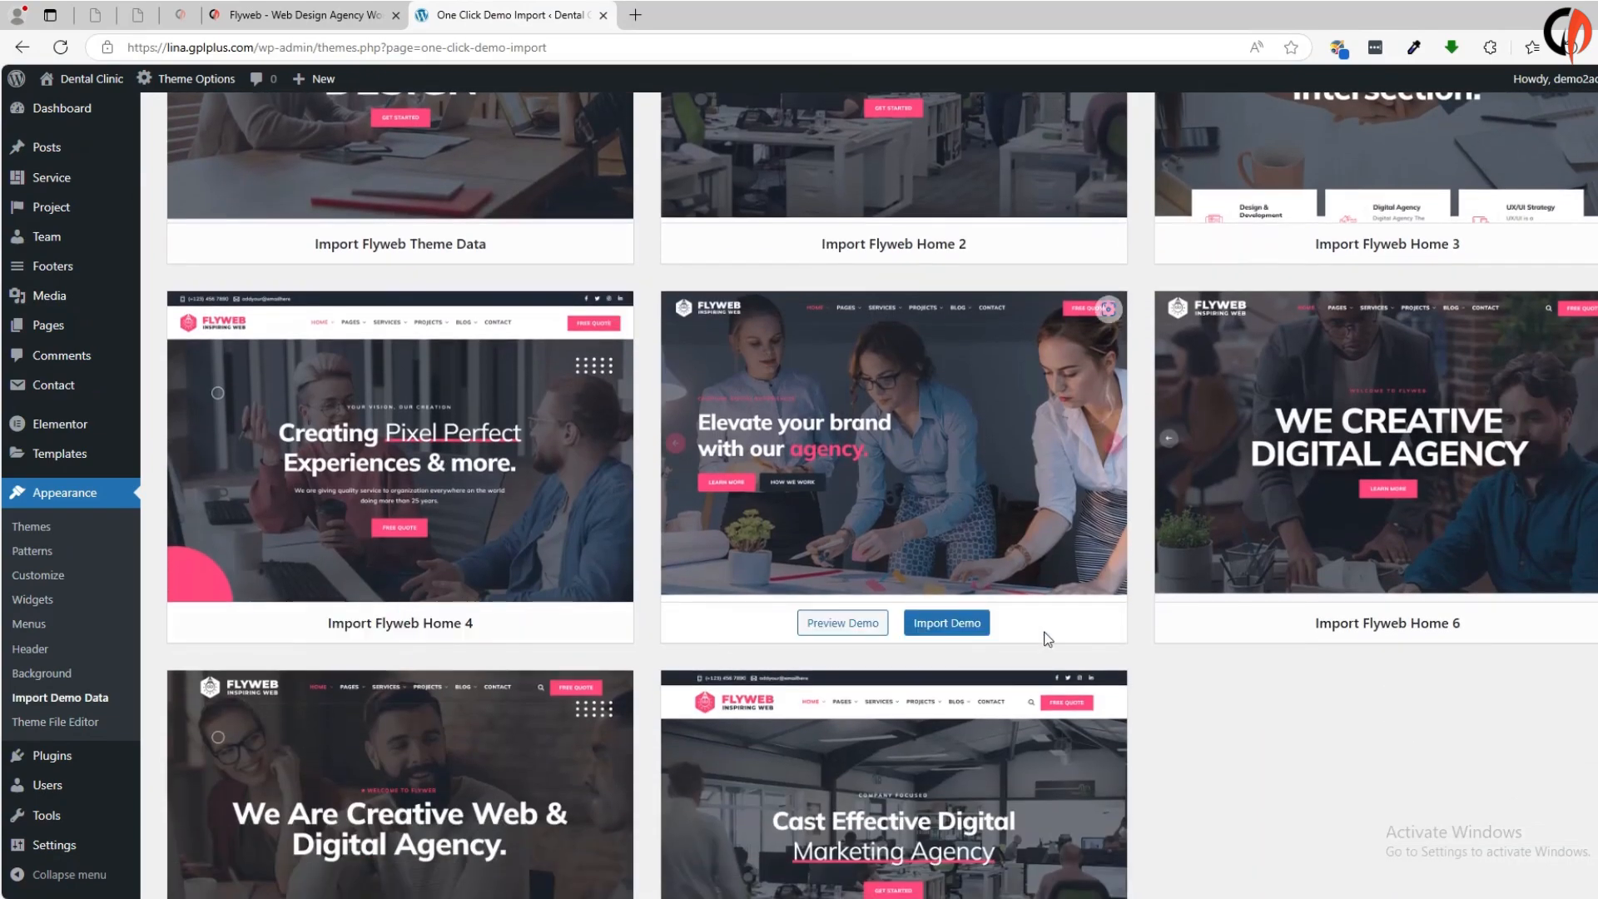
scroll(596, 475, "down", 3)
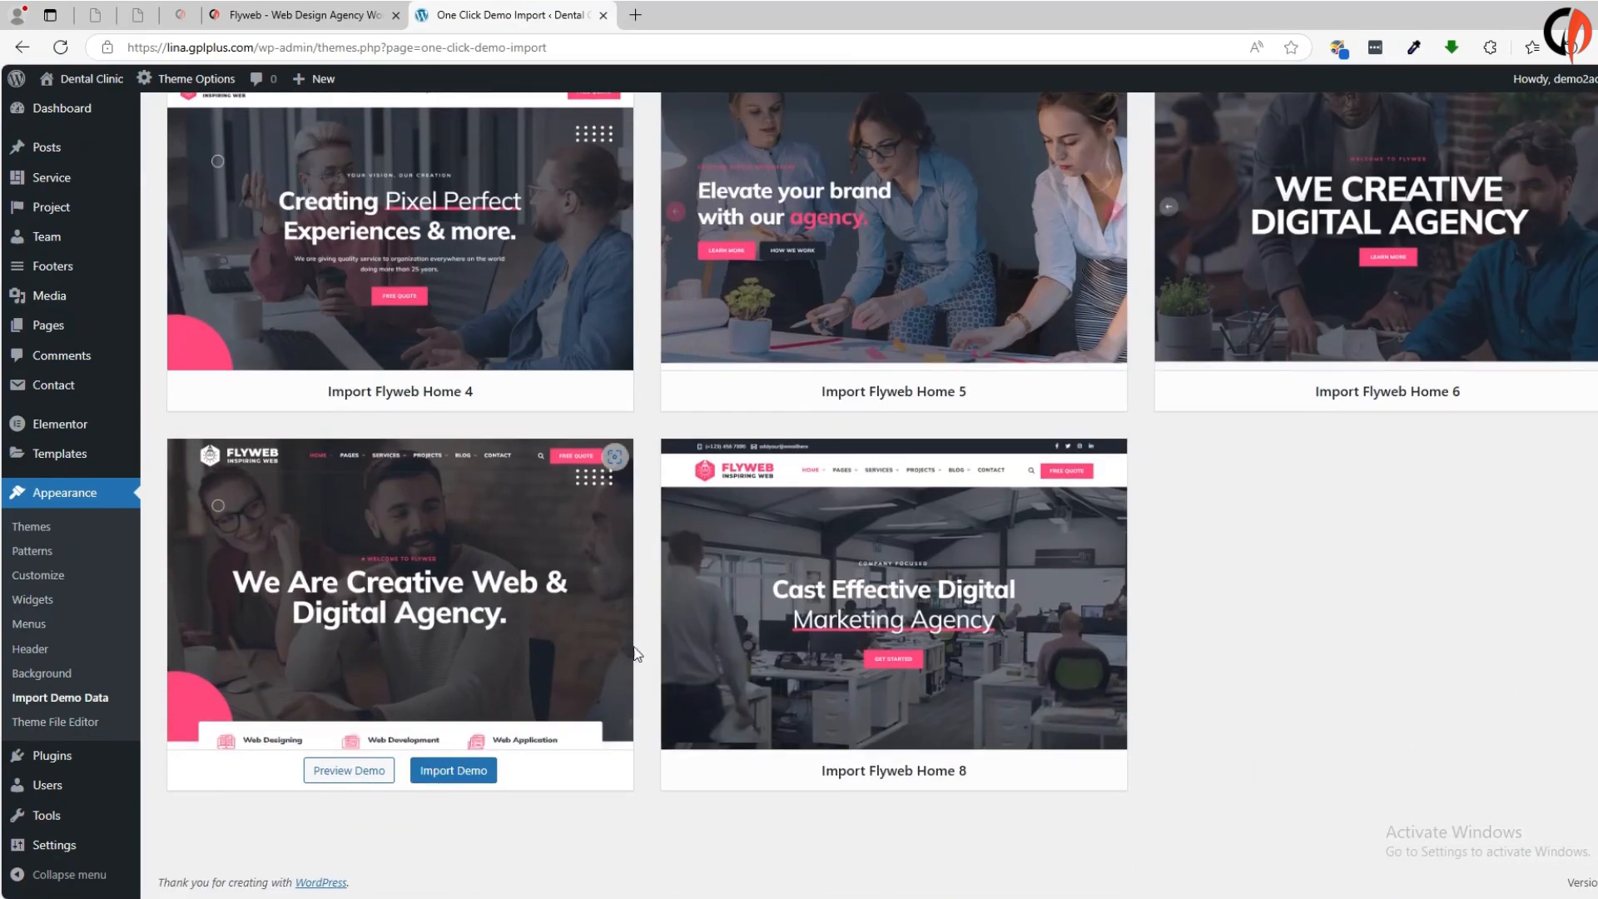
scroll(1040, 729, "up", 9)
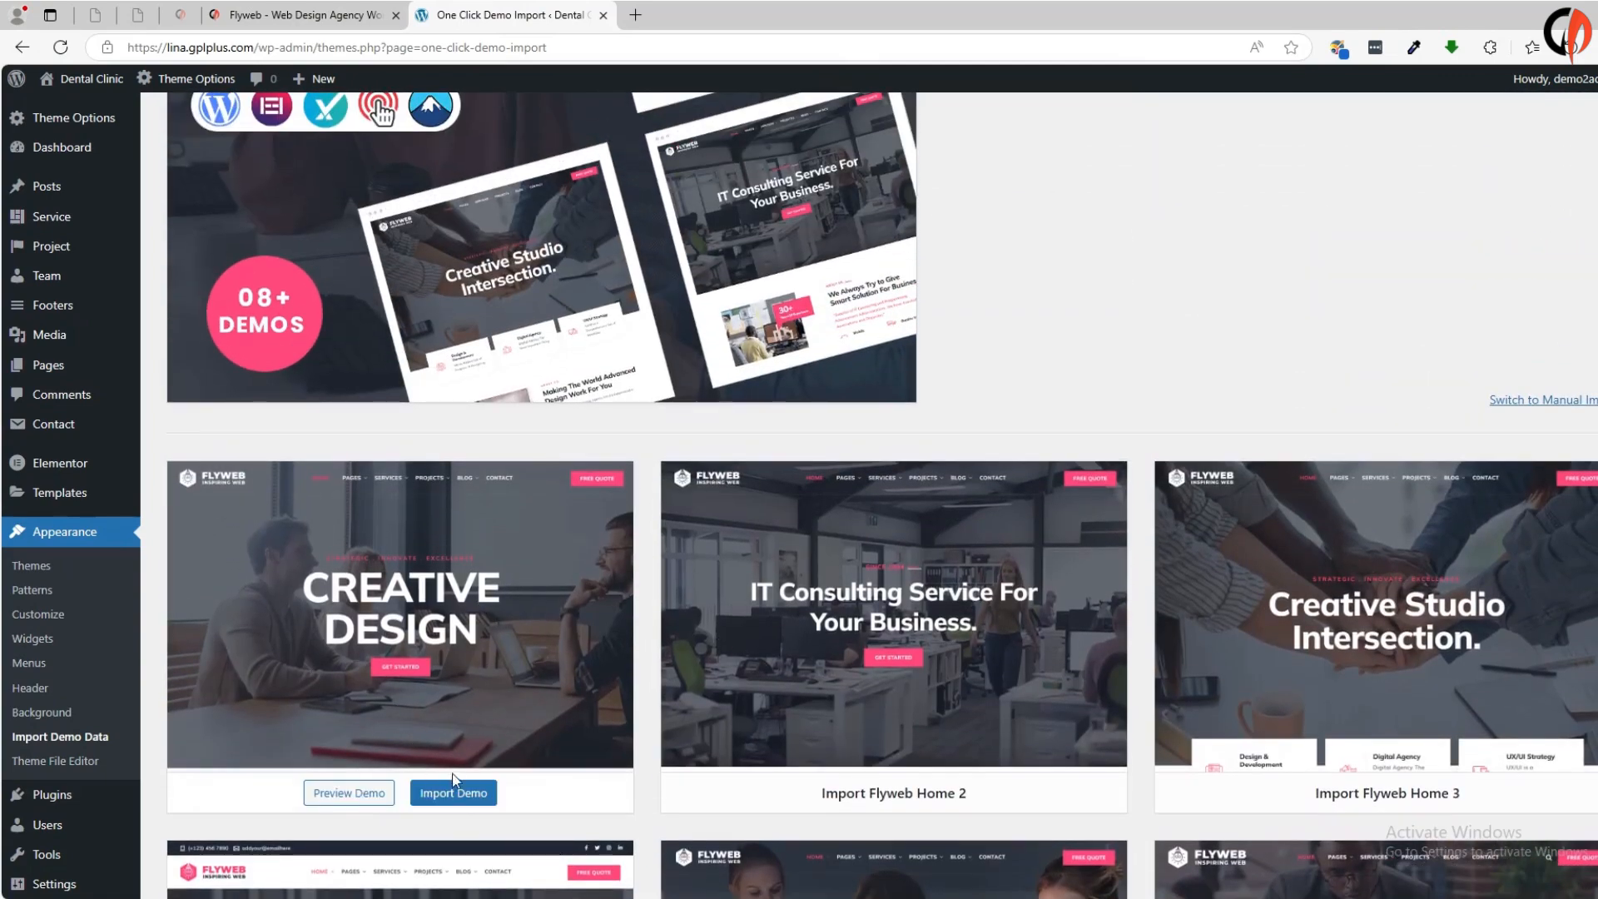
left_click(453, 790)
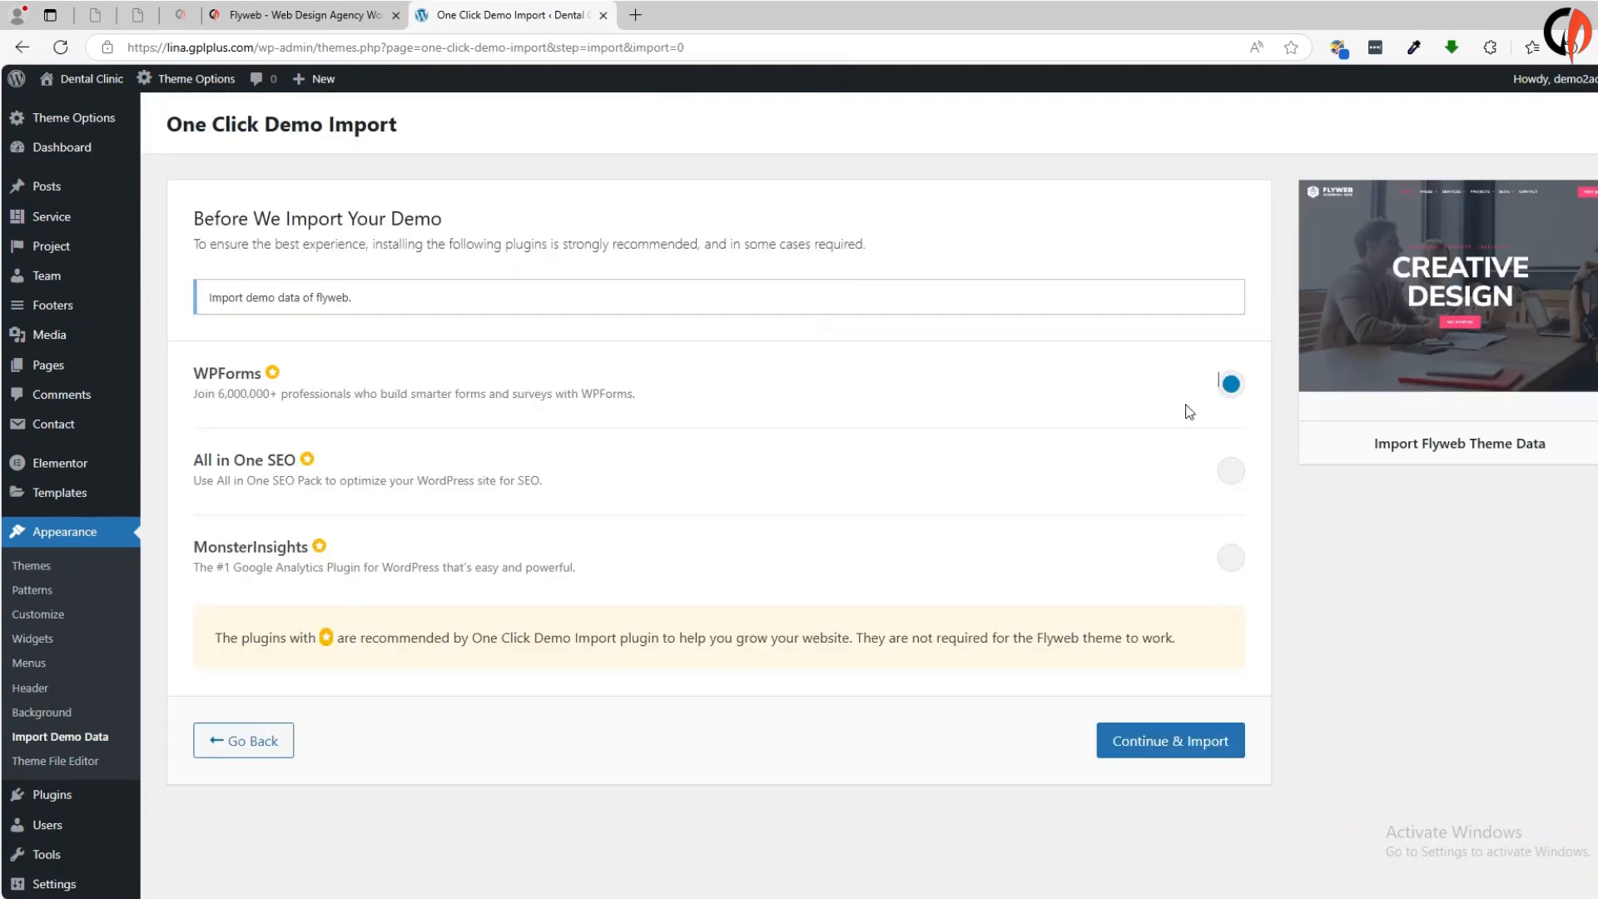
left_click(1230, 471)
left_click(1191, 741)
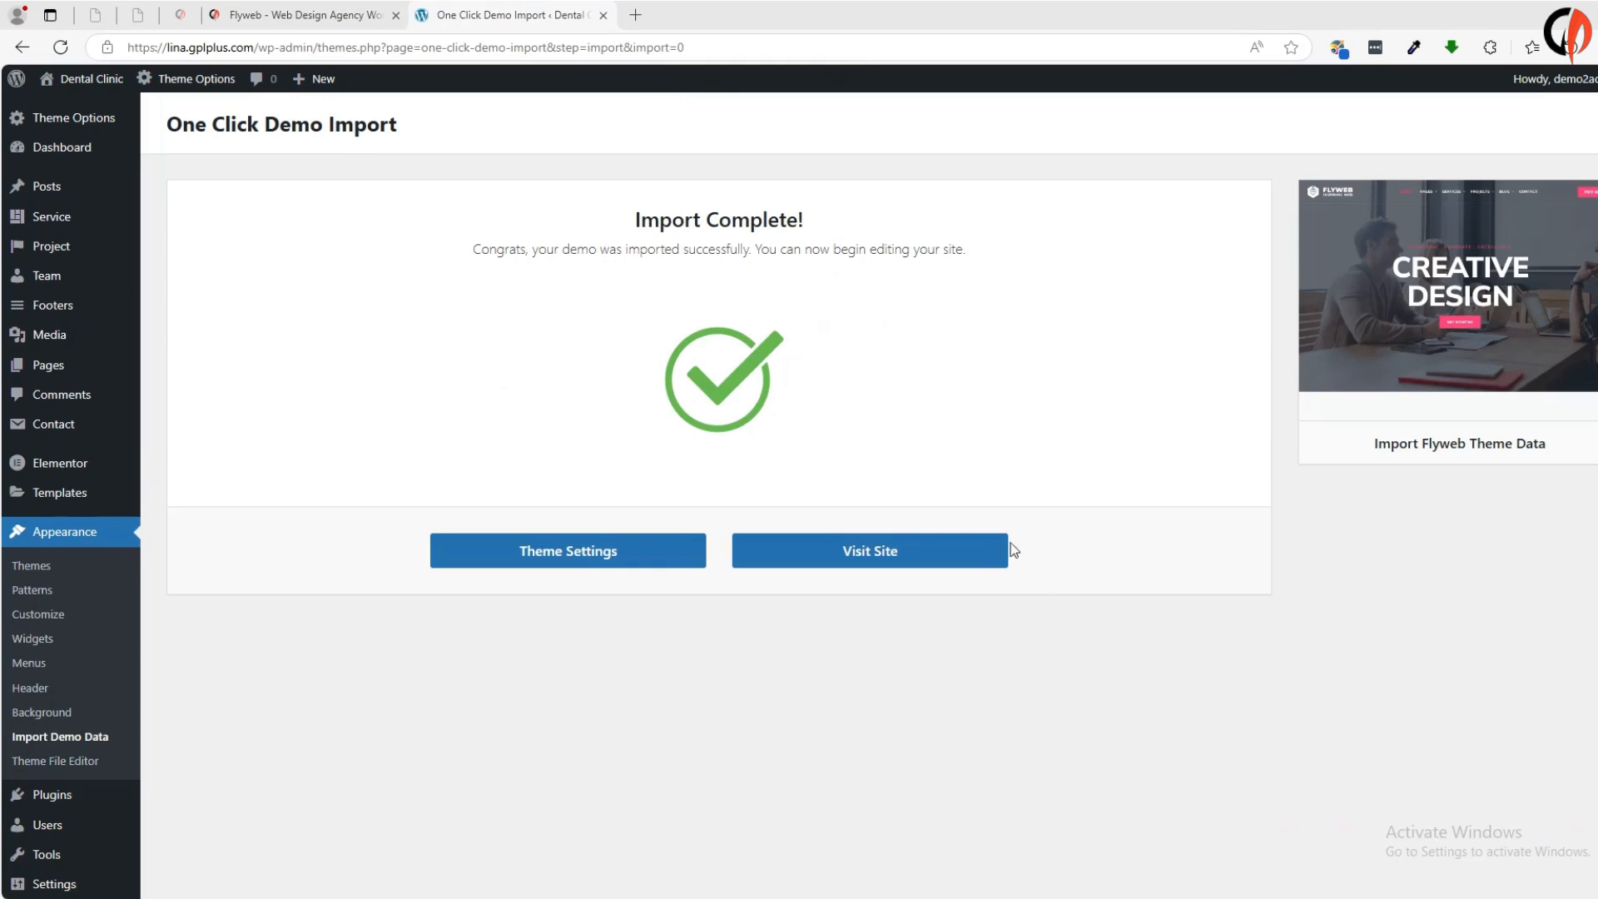
Visit the site in a new browser tab and examine its front page down to the footer
left_click(891, 570)
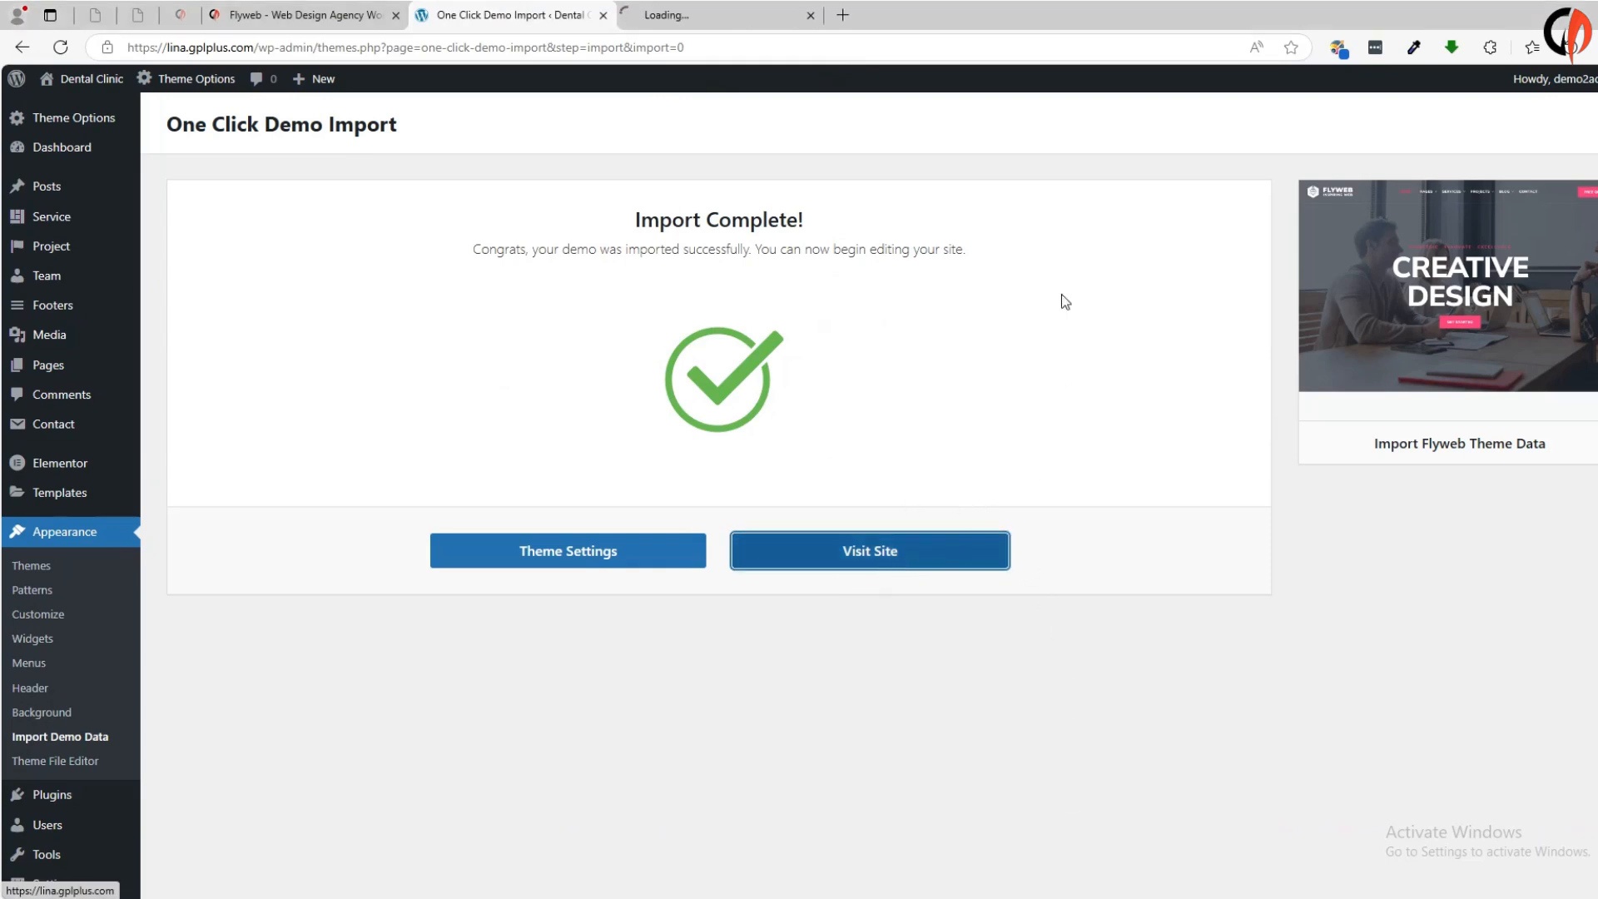
left_click(733, 18)
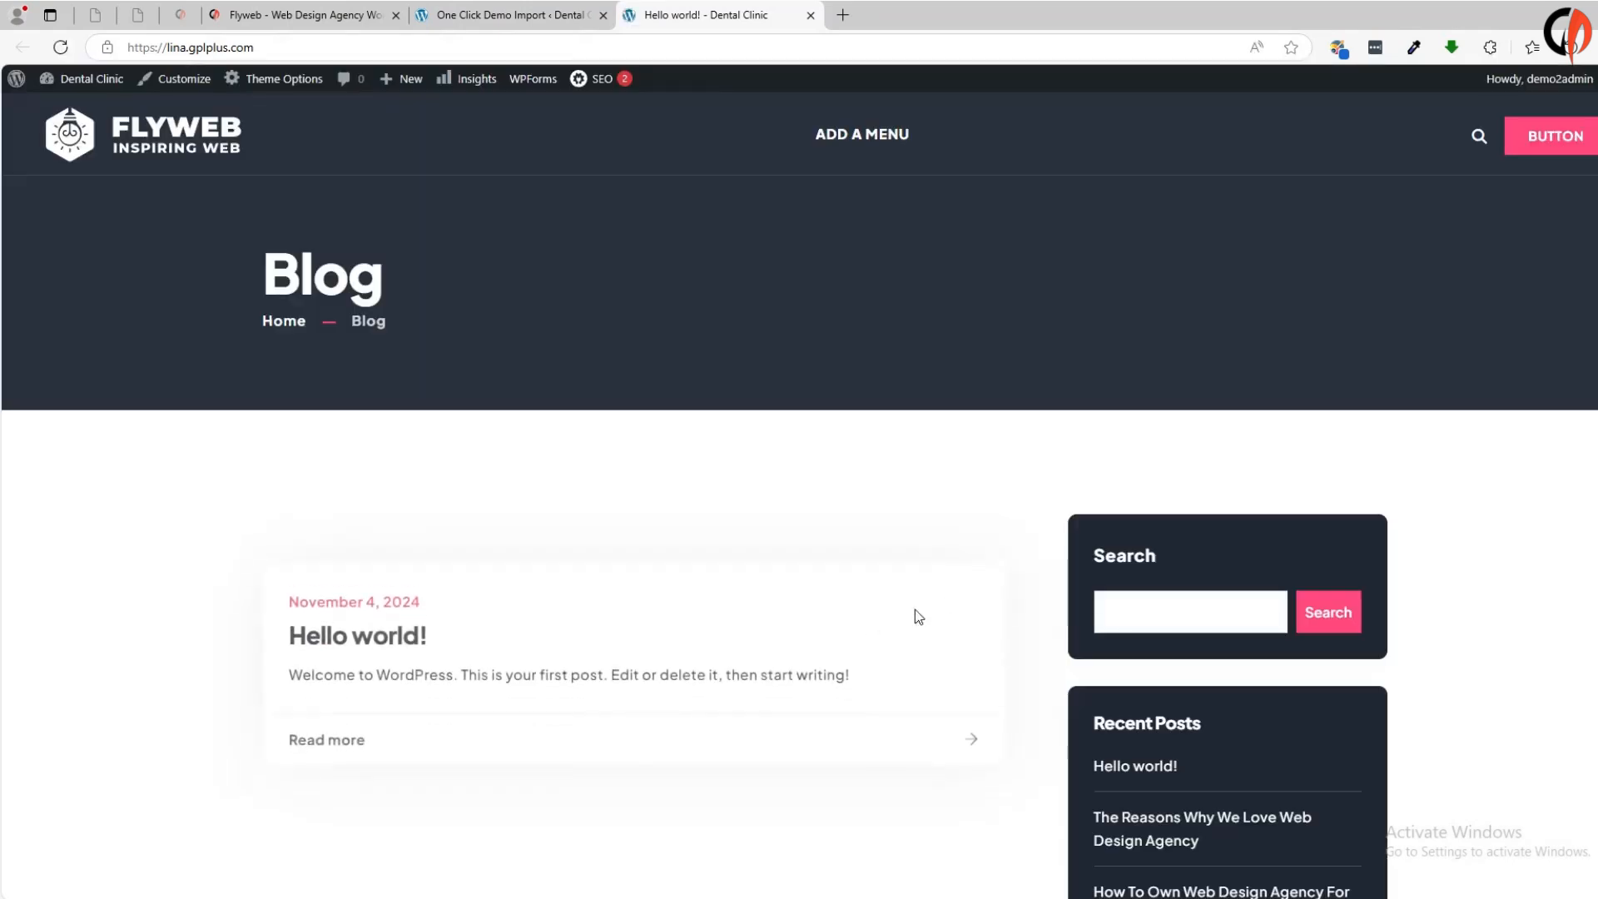
scroll(778, 253, "down", 5)
scroll(1048, 323, "down", 15)
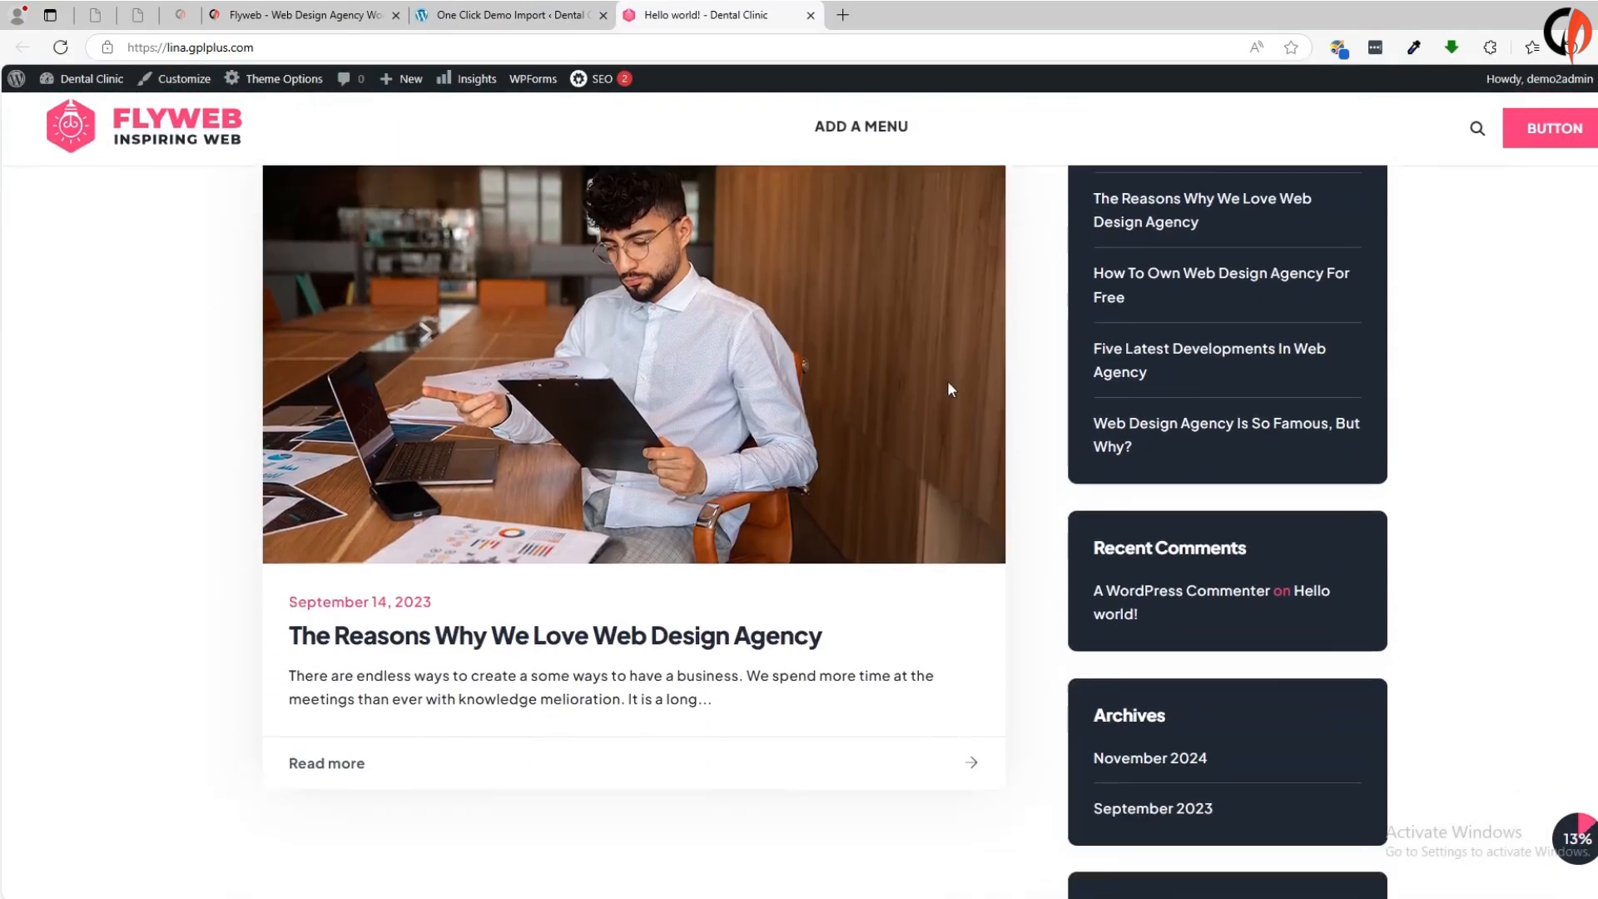
scroll(979, 496, "down", 20)
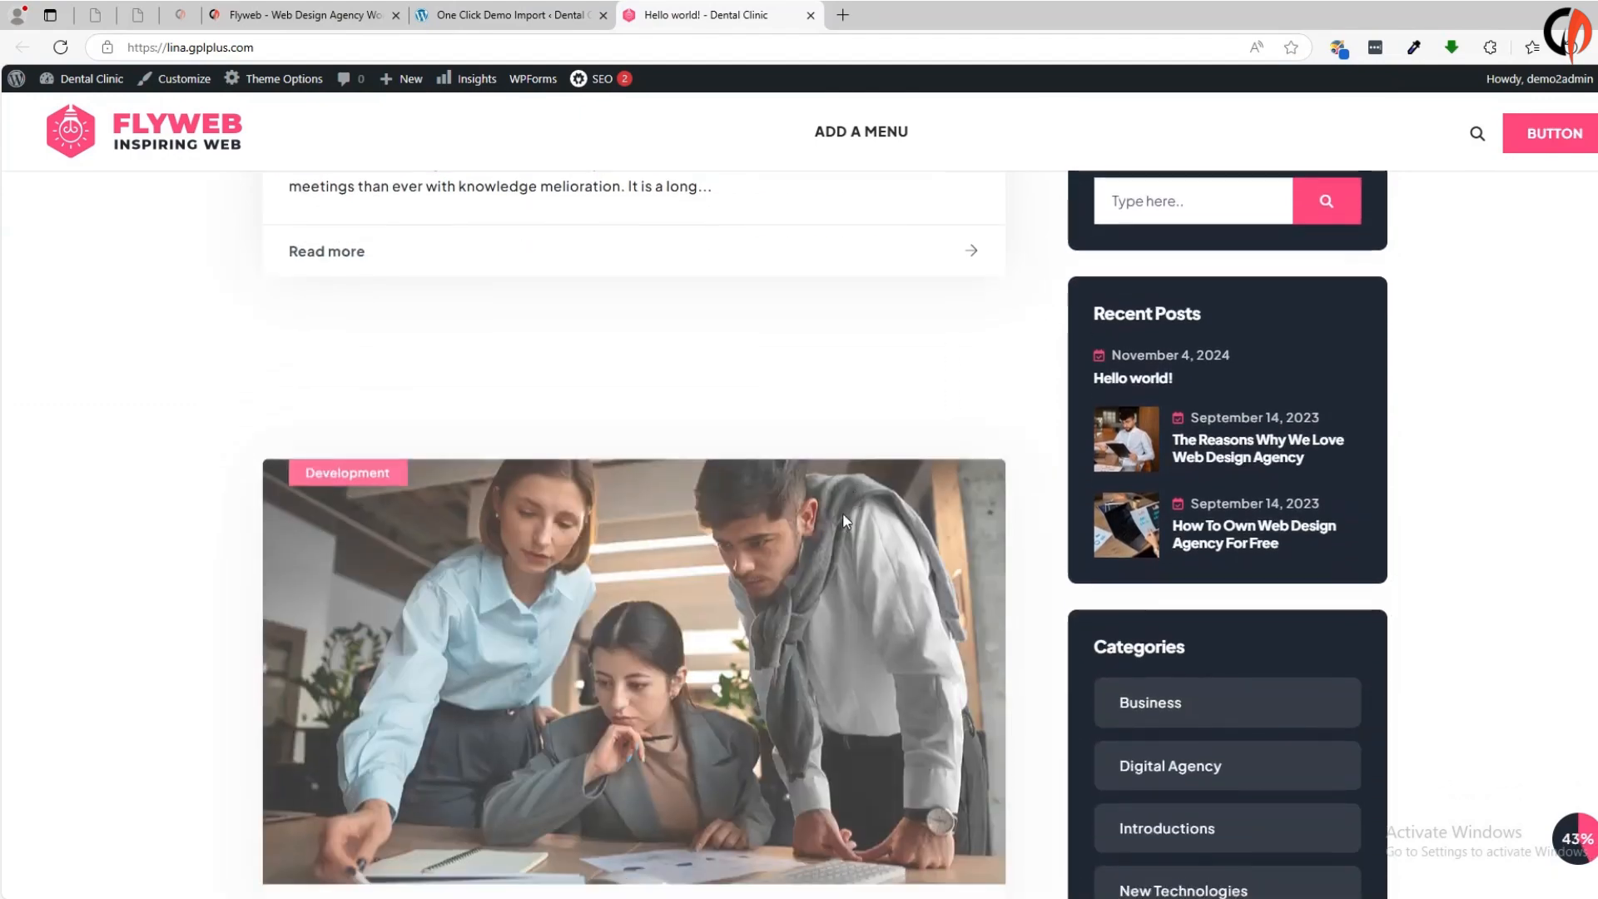
scroll(956, 536, "down", 20)
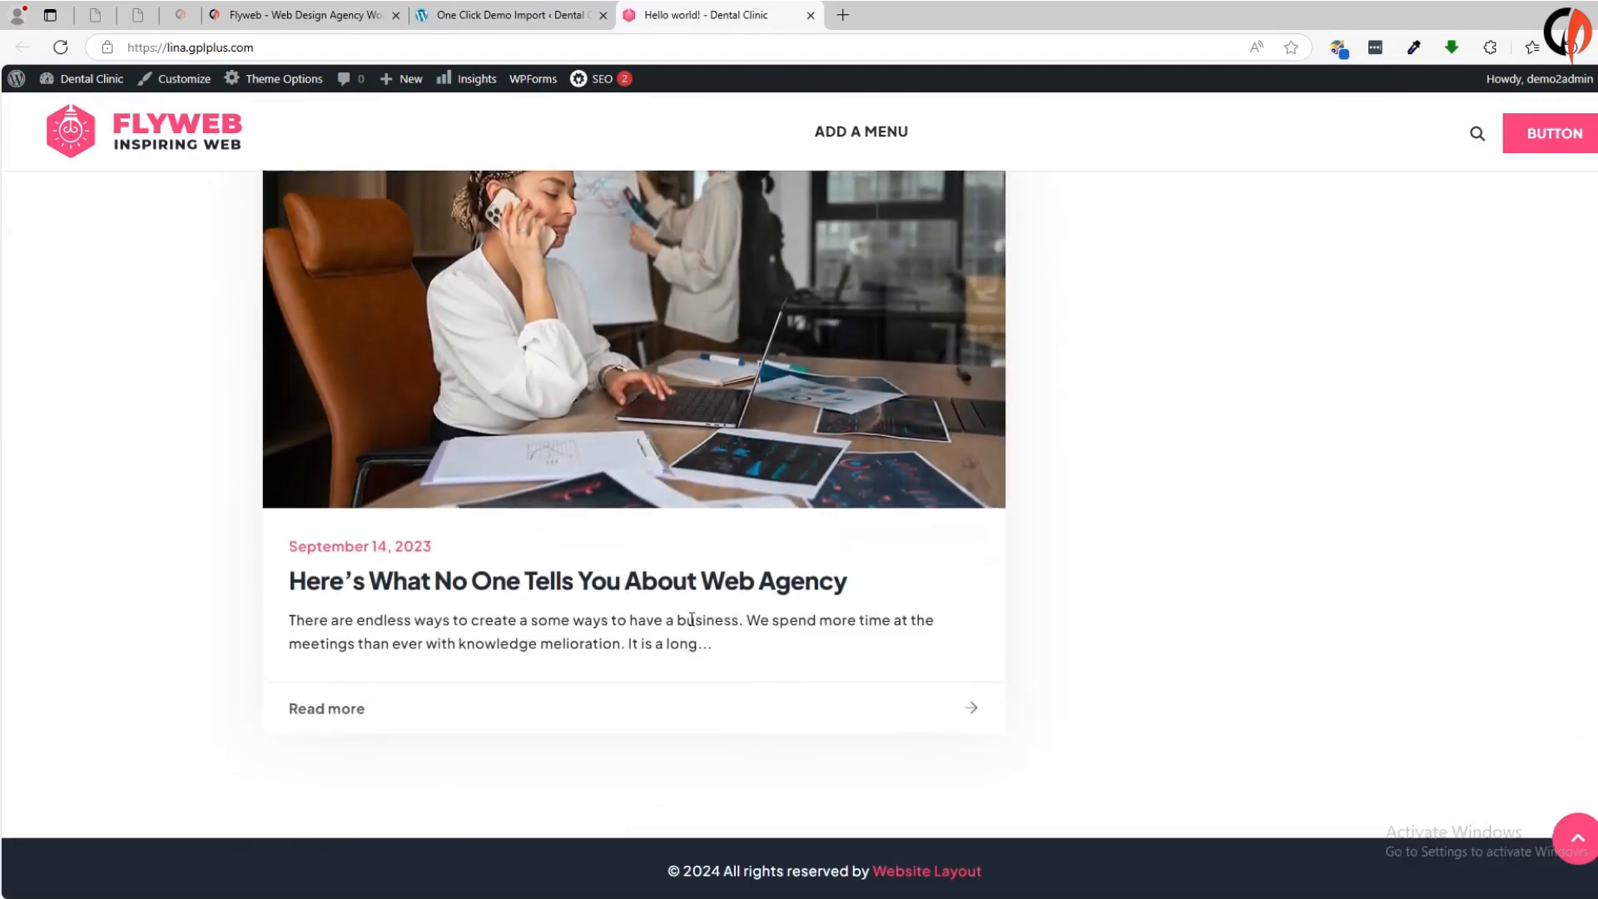
scroll(915, 600, "up", 20)
scroll(718, 609, "up", 12)
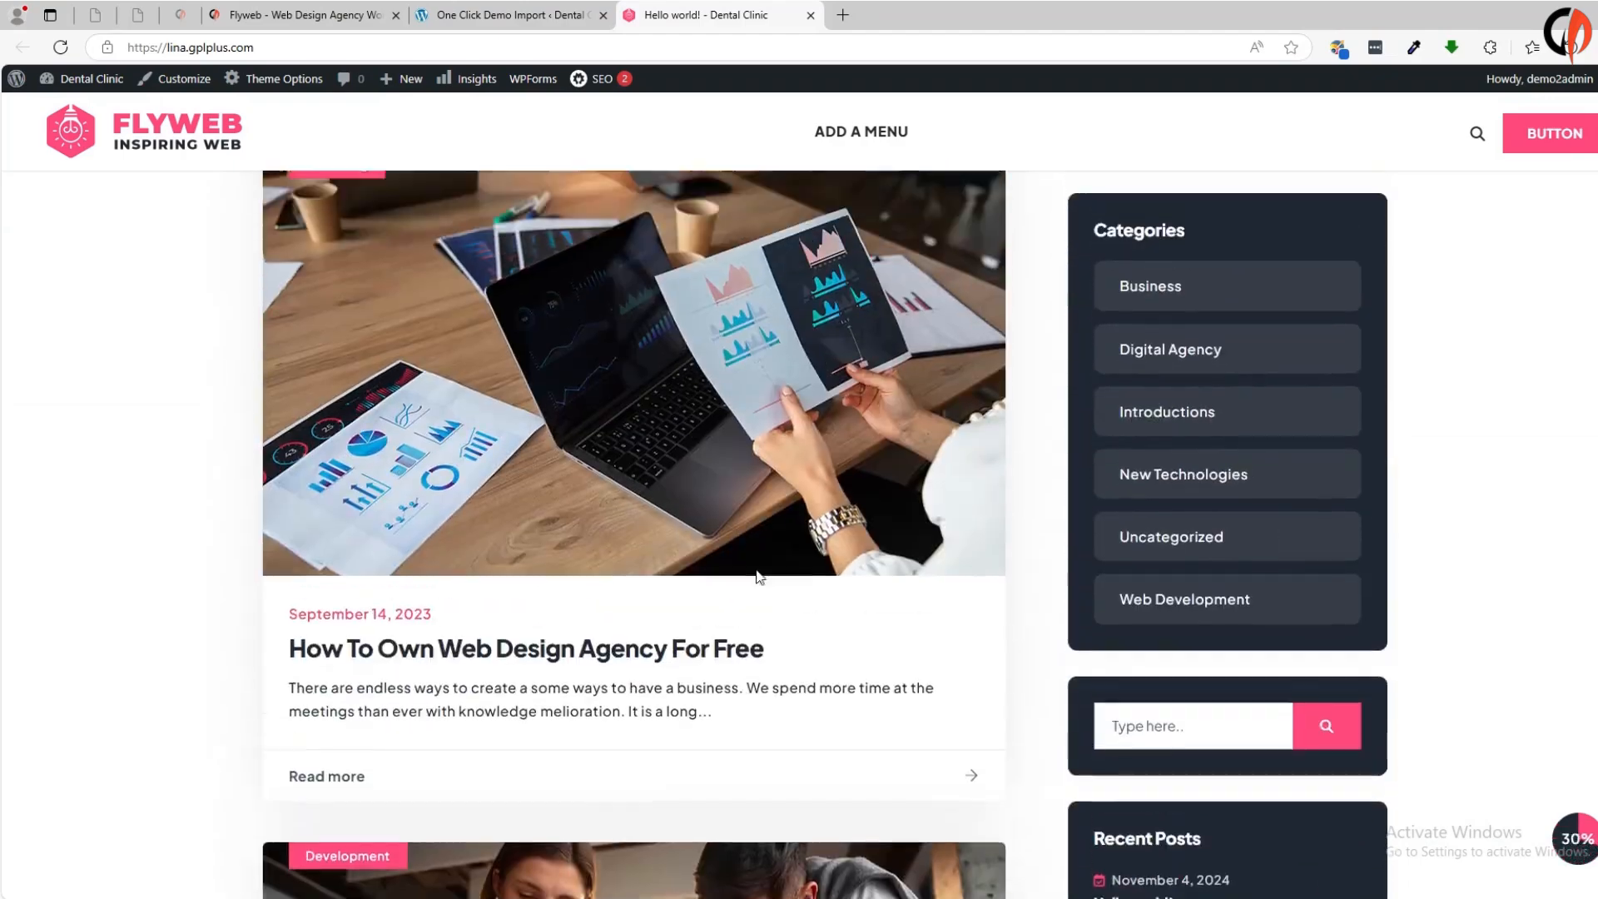